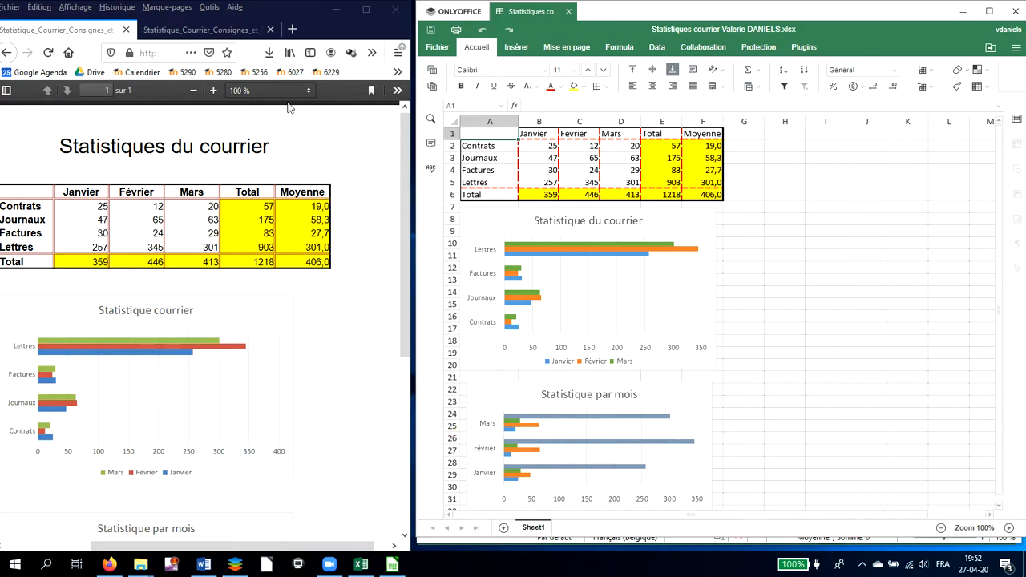
Zoom the reference PDF out to 90% to compare it with the spreadsheet
{"action": "left_click", "coordinate": [195, 92]}
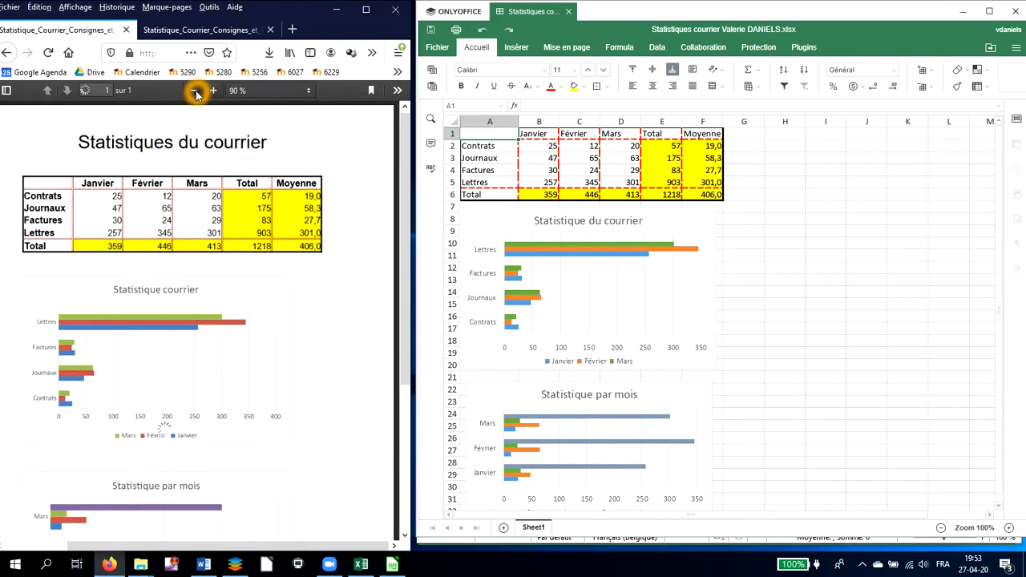
{"action": "left_click", "coordinate": [189, 180]}
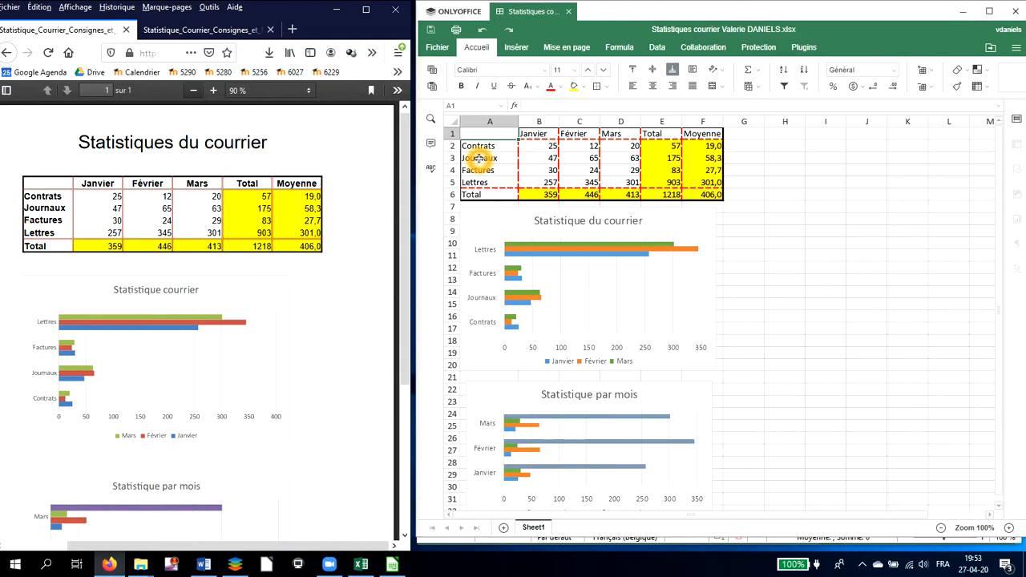
Enlarge the month/total headings and the row labels to 14 pt and make them bold
{"action": "left_click_drag", "start_coordinate": [531, 134], "coordinate": [689, 140]}
{"action": "left_click_drag", "start_coordinate": [495, 145], "coordinate": [490, 197]}
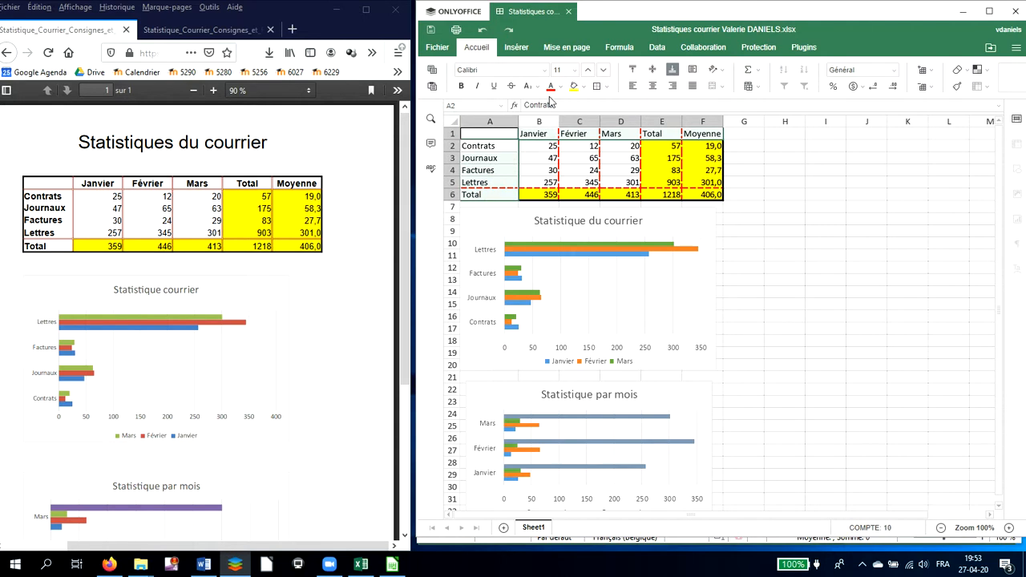
{"action": "left_click", "coordinate": [588, 76]}
{"action": "left_click", "coordinate": [586, 73]}
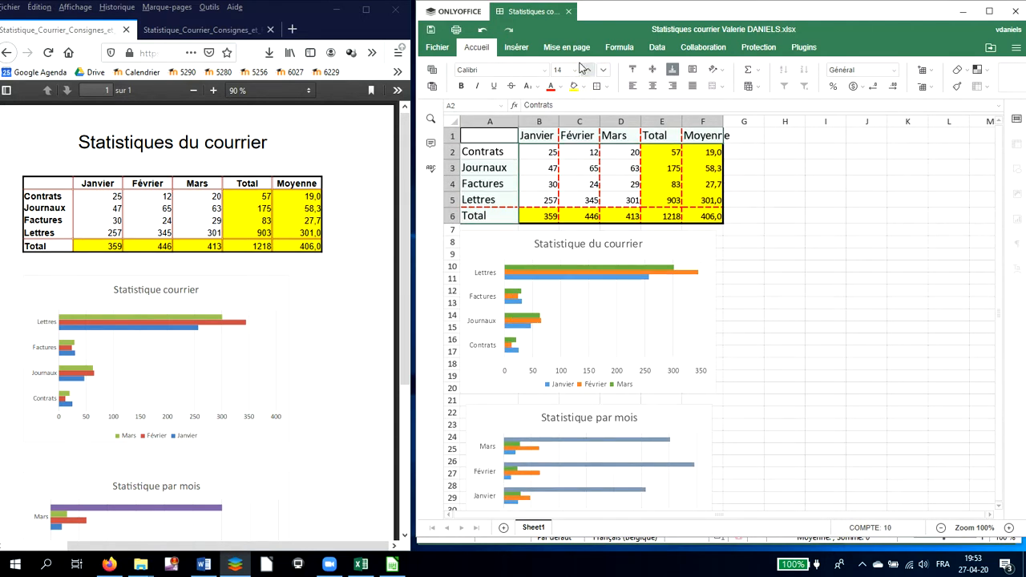
{"action": "left_click", "coordinate": [465, 89]}
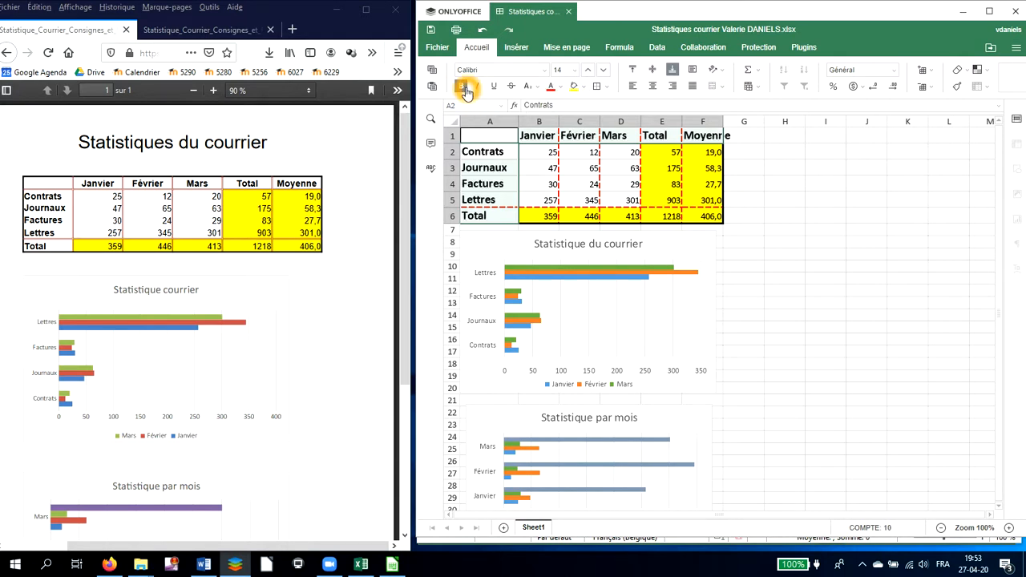
Autofit the width of the Moyenne column to its contents
{"action": "left_click", "coordinate": [713, 154]}
{"action": "left_click", "coordinate": [728, 122]}
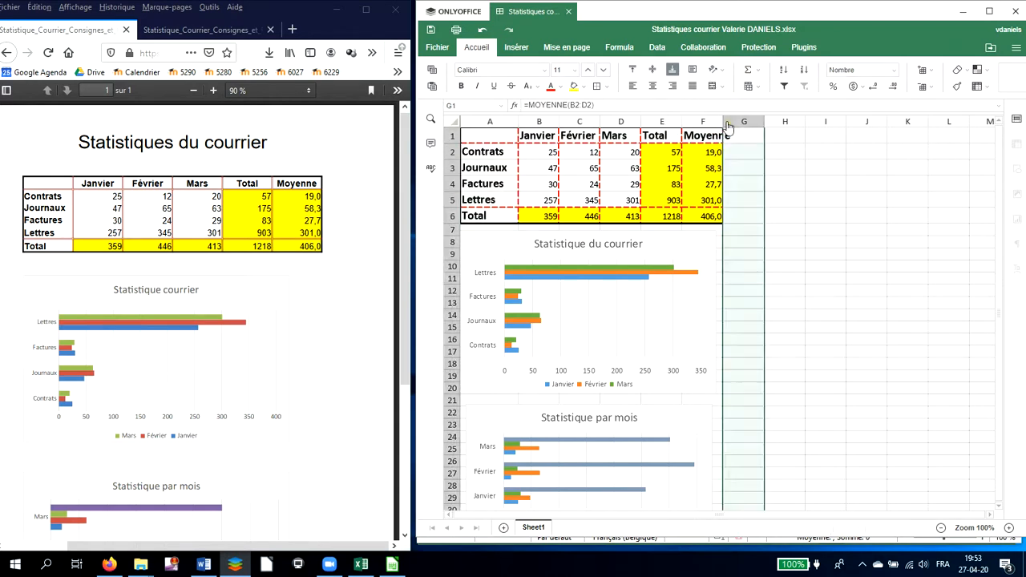
{"action": "left_click", "coordinate": [713, 156]}
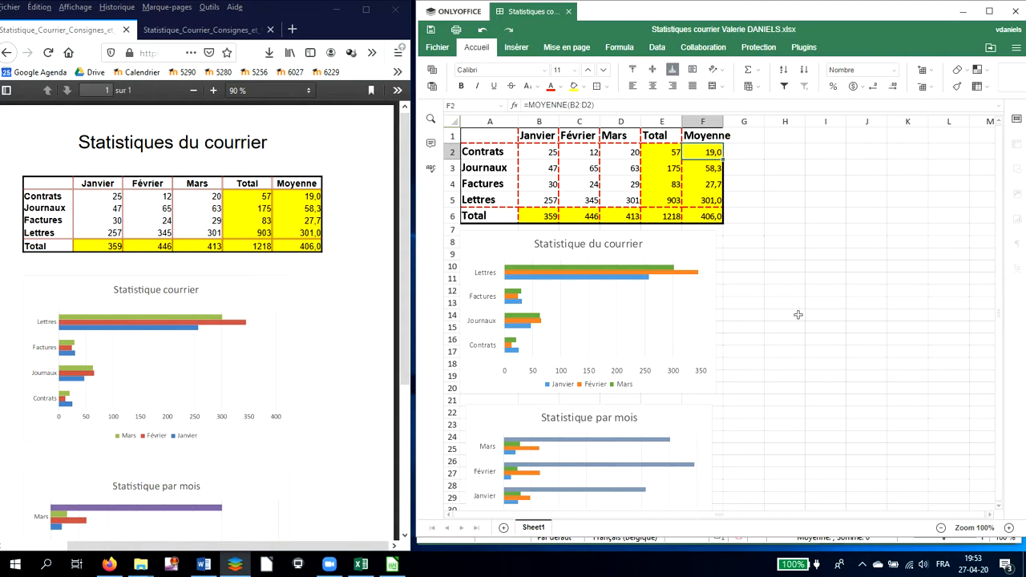
{"action": "left_click", "coordinate": [1008, 528]}
{"action": "left_click", "coordinate": [1009, 529]}
{"action": "left_click", "coordinate": [1010, 528]}
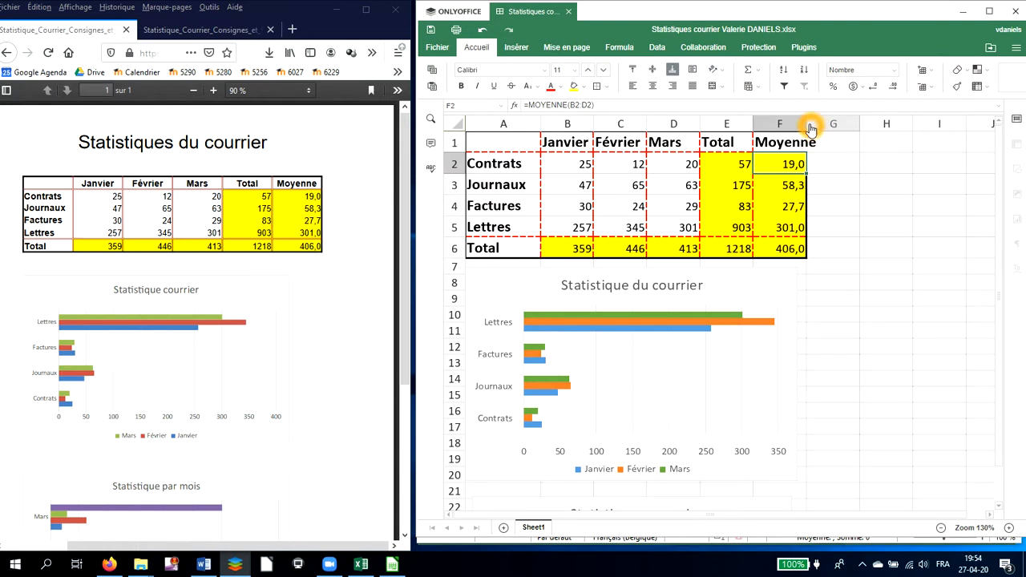
{"action": "double_click", "coordinate": [807, 127]}
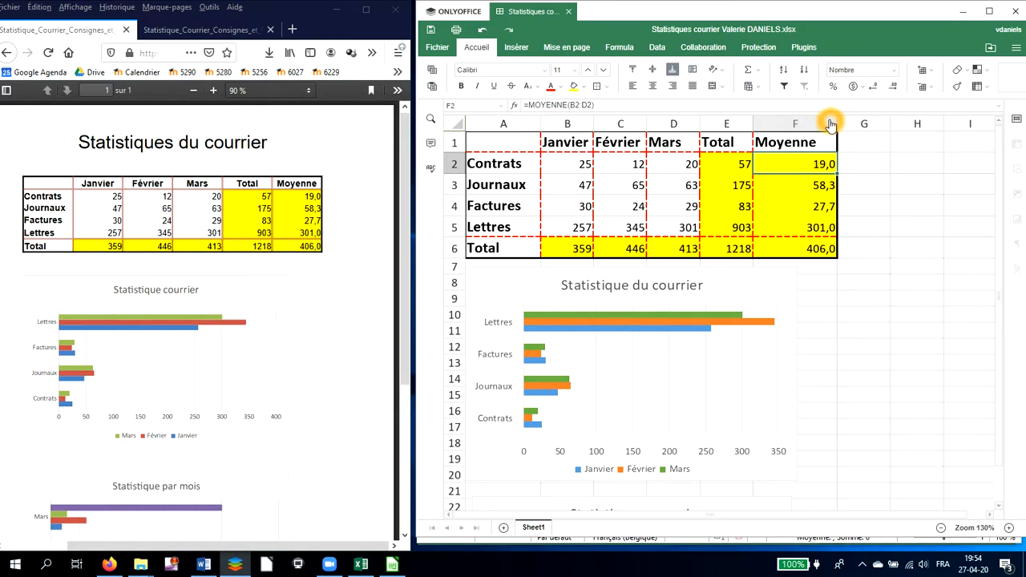
{"action": "left_click_drag", "start_coordinate": [836, 122], "coordinate": [812, 113]}
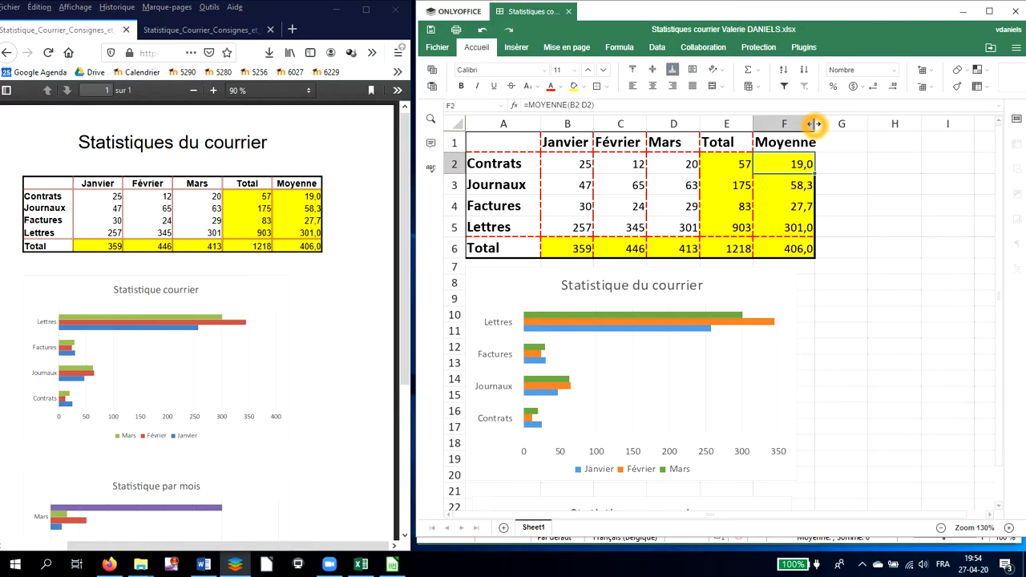
{"action": "double_click", "coordinate": [815, 124]}
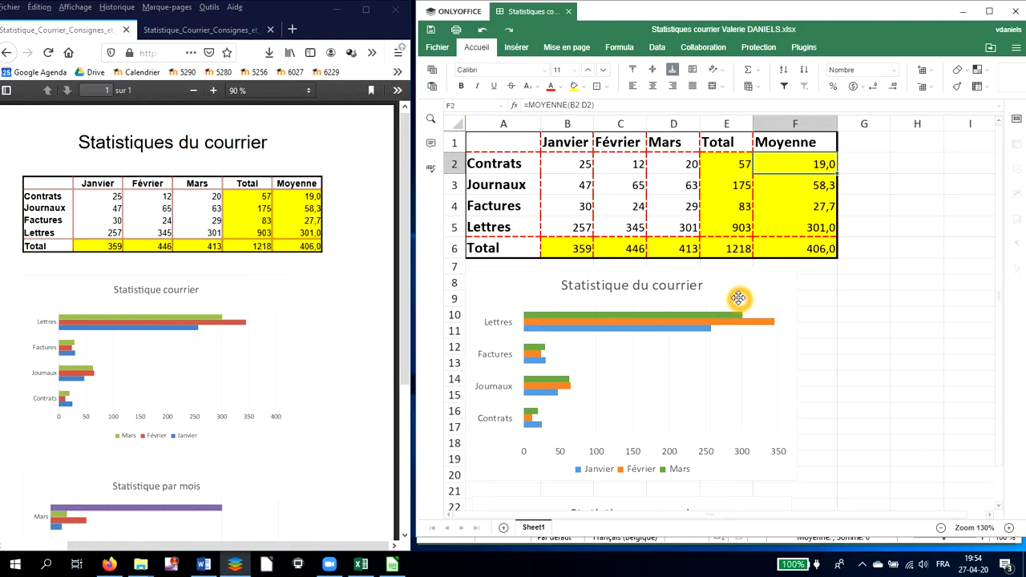
Set the page orientation to Portrait
{"action": "left_click", "coordinate": [585, 48]}
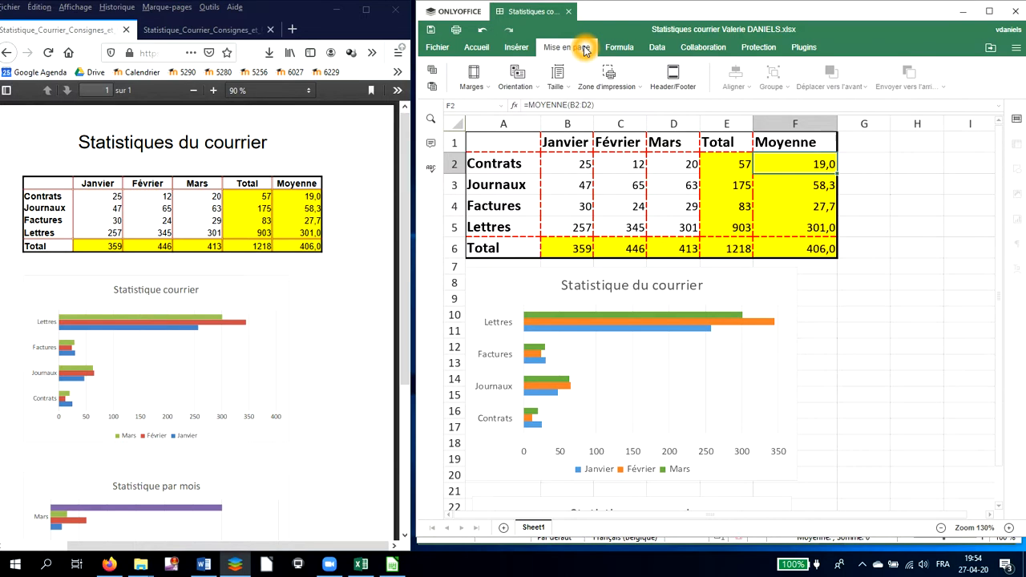
{"action": "left_click", "coordinate": [534, 86]}
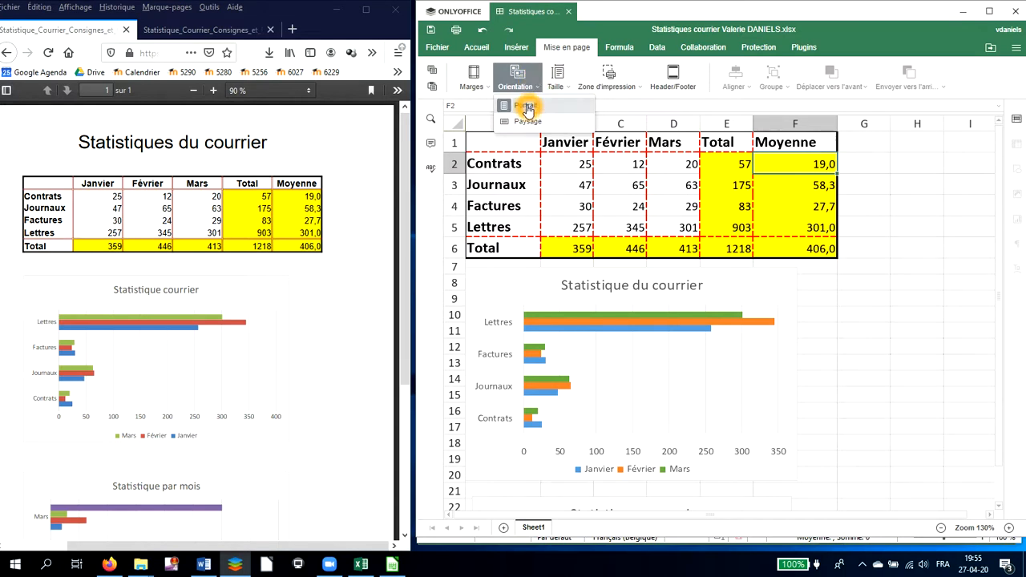
{"action": "left_click", "coordinate": [527, 108]}
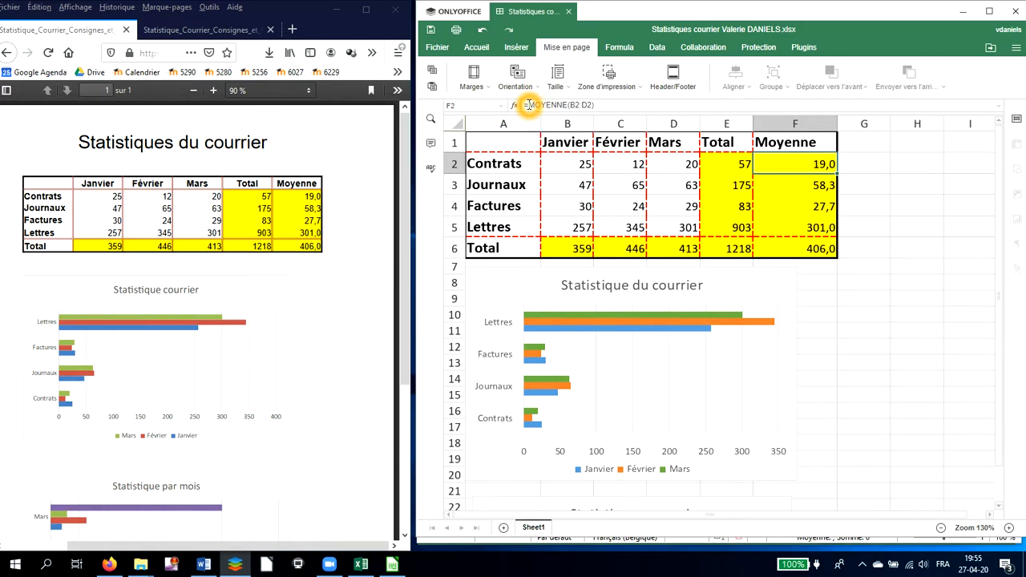
Zoom out to examine the page break lines around the table and charts
{"action": "left_click", "coordinate": [941, 527]}
{"action": "left_click", "coordinate": [941, 527]}
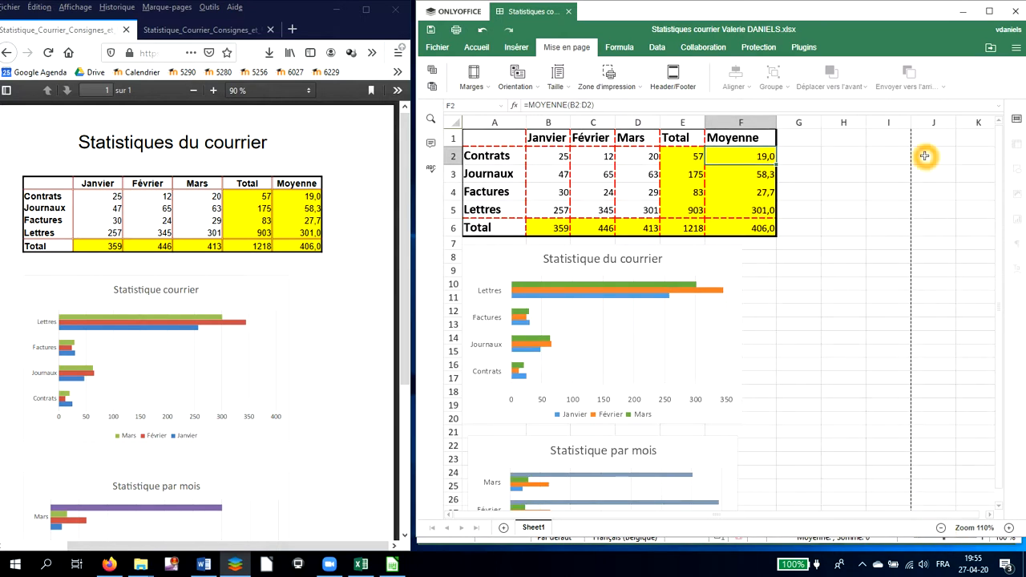
{"action": "left_click", "coordinate": [941, 527]}
{"action": "left_click", "coordinate": [941, 527]}
{"action": "left_click", "coordinate": [942, 527]}
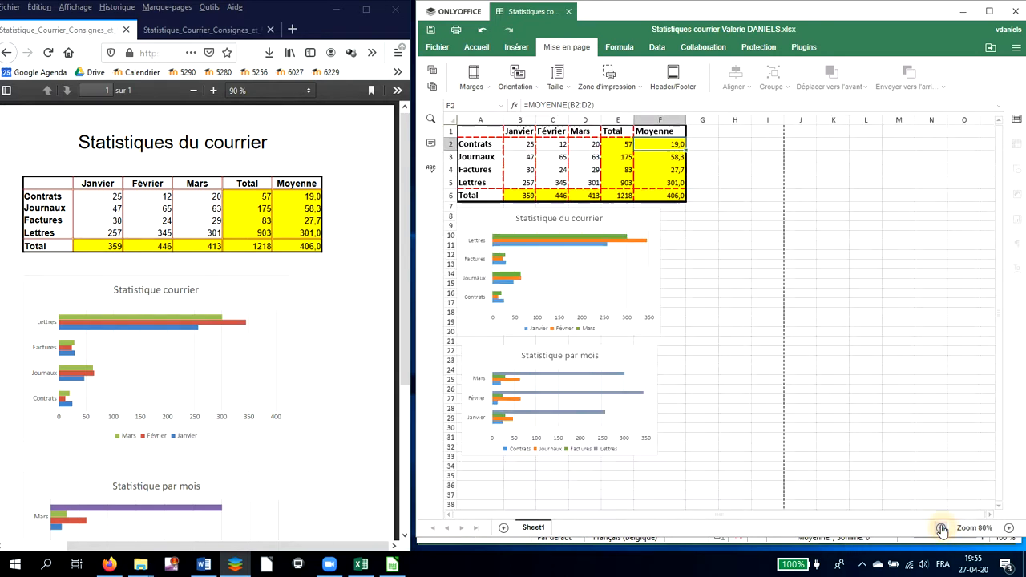
{"action": "left_click", "coordinate": [941, 528]}
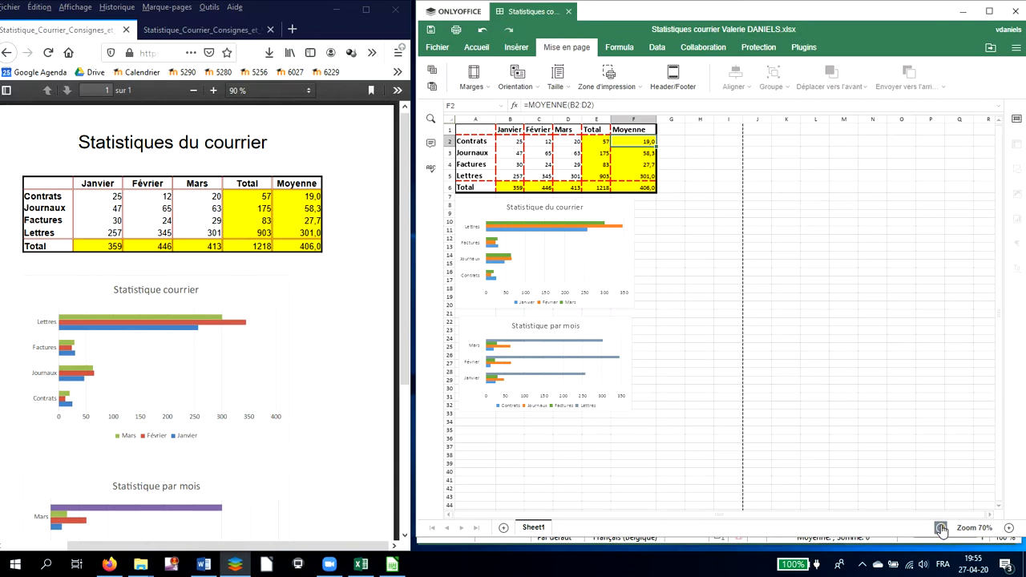
{"action": "left_click", "coordinate": [941, 528]}
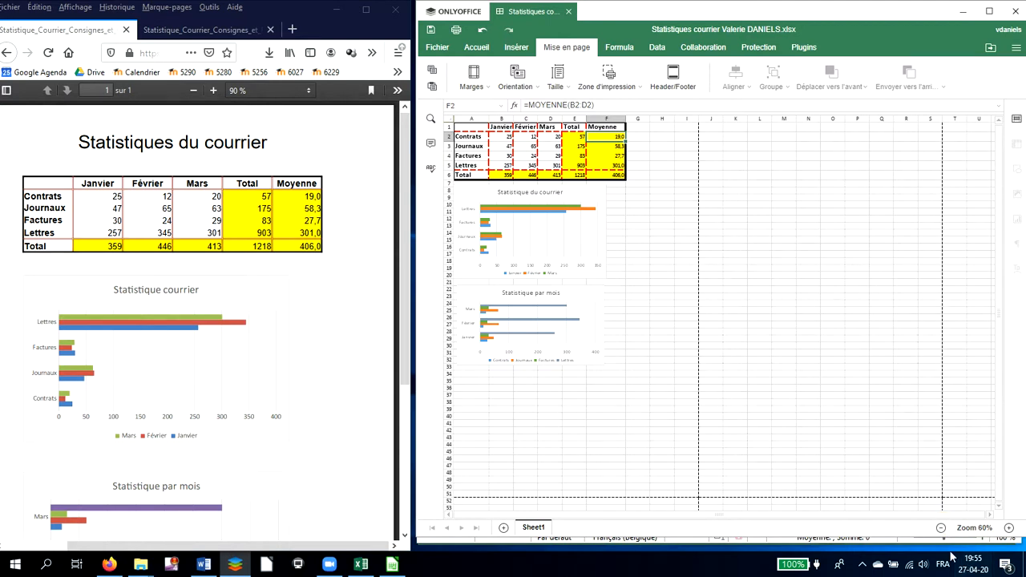
{"action": "left_click", "coordinate": [941, 528]}
{"action": "left_click", "coordinate": [942, 528]}
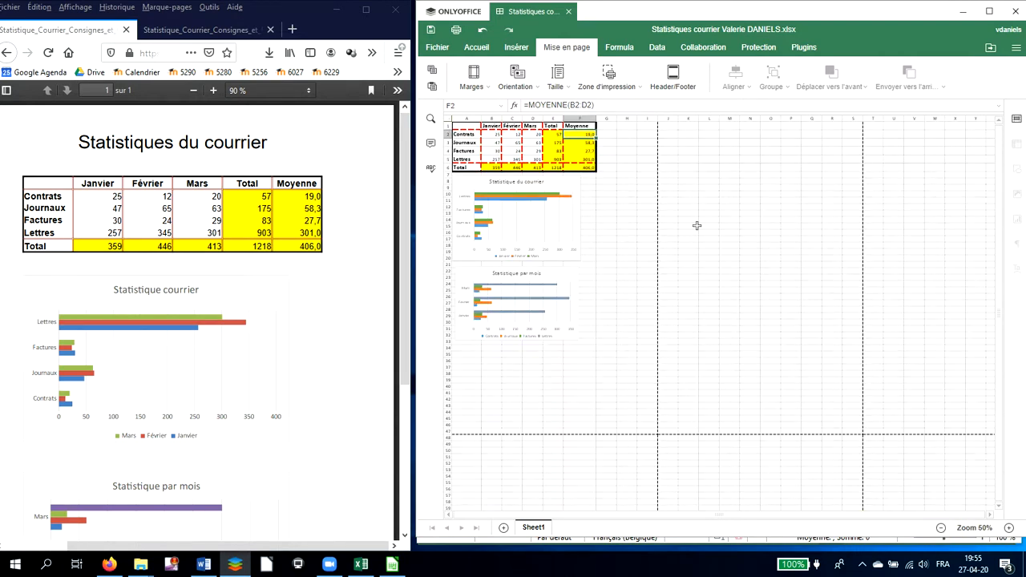
{"action": "left_click", "coordinate": [892, 170]}
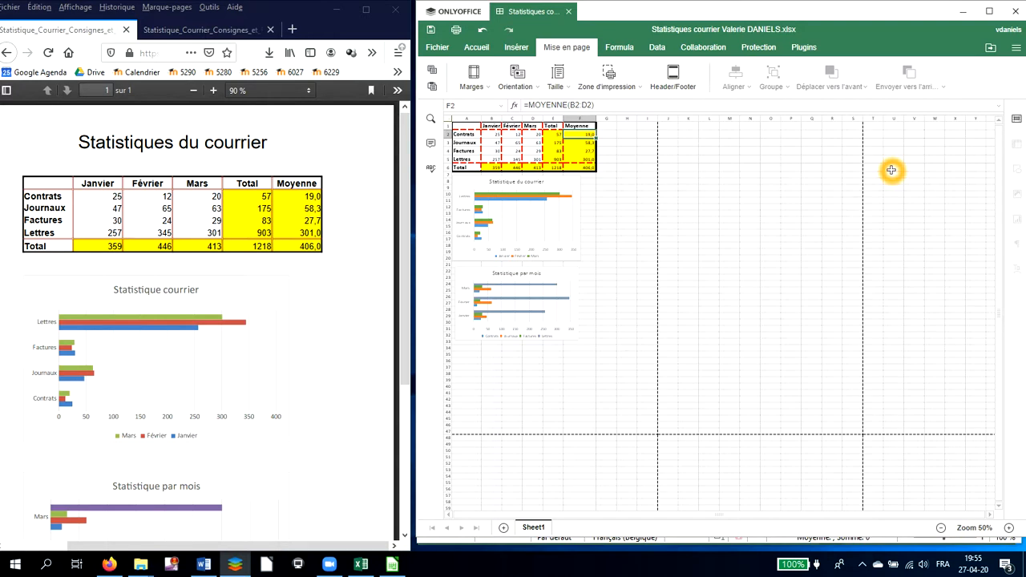
{"action": "left_click", "coordinate": [588, 295]}
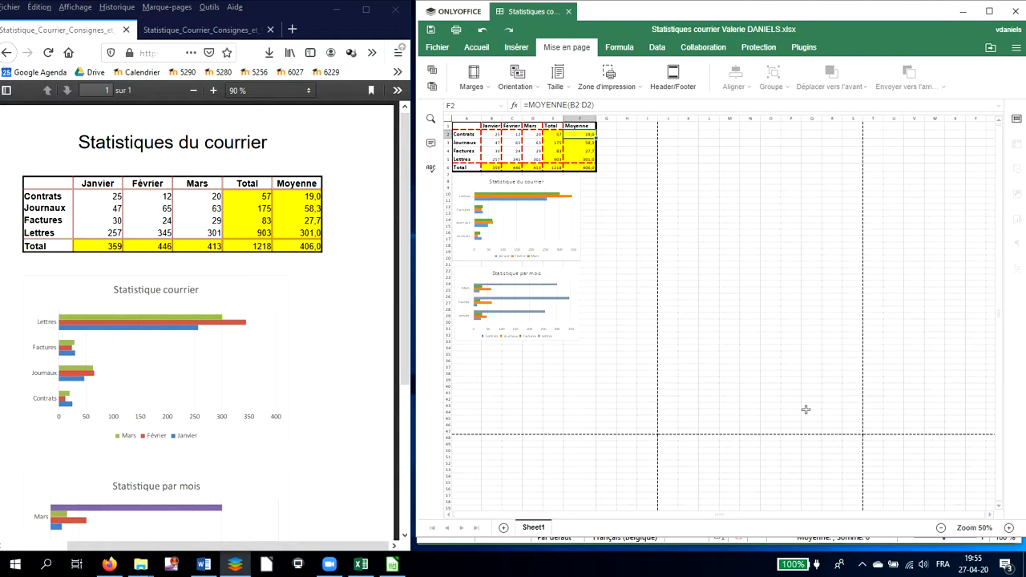
Move the Statistique par mois chart down and to the right, to about rows 28 to 40
{"action": "left_click", "coordinate": [1010, 528]}
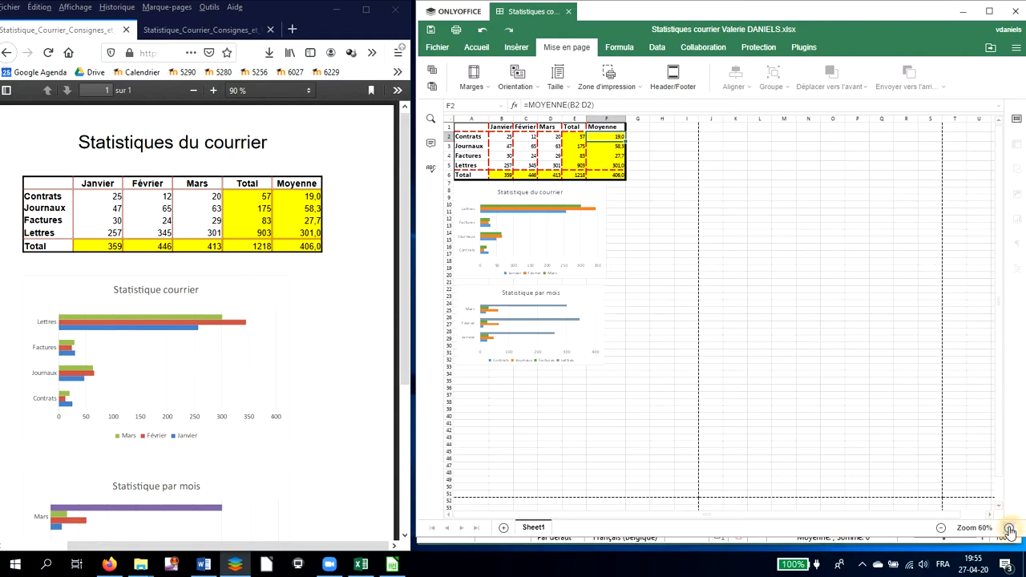
{"action": "left_click", "coordinate": [1010, 529]}
{"action": "left_click", "coordinate": [1010, 529]}
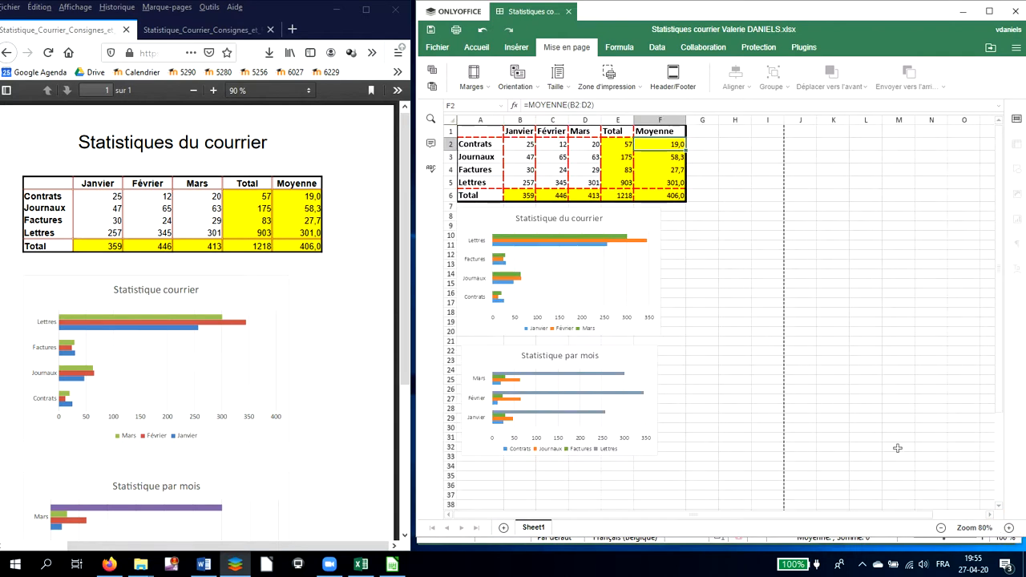
{"action": "scroll", "coordinate": [898, 448], "scroll_direction": "down", "scroll_amount": 4}
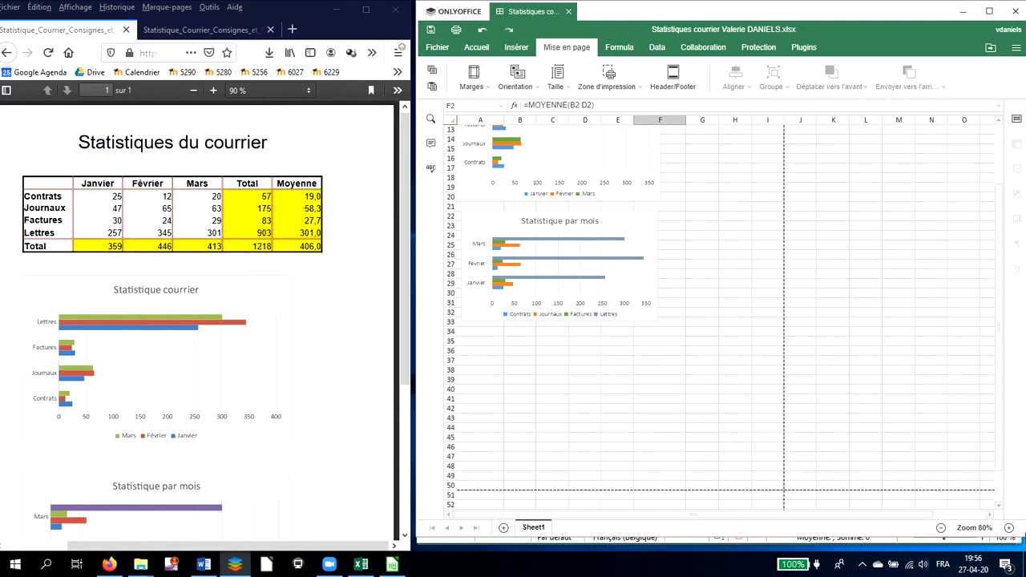
{"action": "left_click", "coordinate": [1011, 529]}
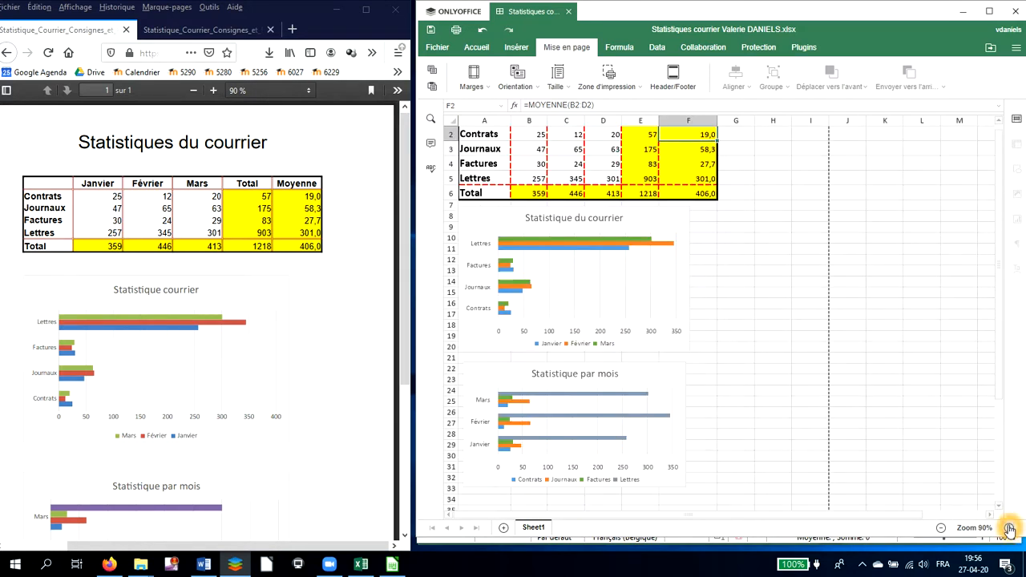
{"action": "scroll", "coordinate": [944, 488], "scroll_direction": "down", "scroll_amount": 3}
{"action": "left_click", "coordinate": [1010, 529]}
{"action": "left_click", "coordinate": [1011, 528]}
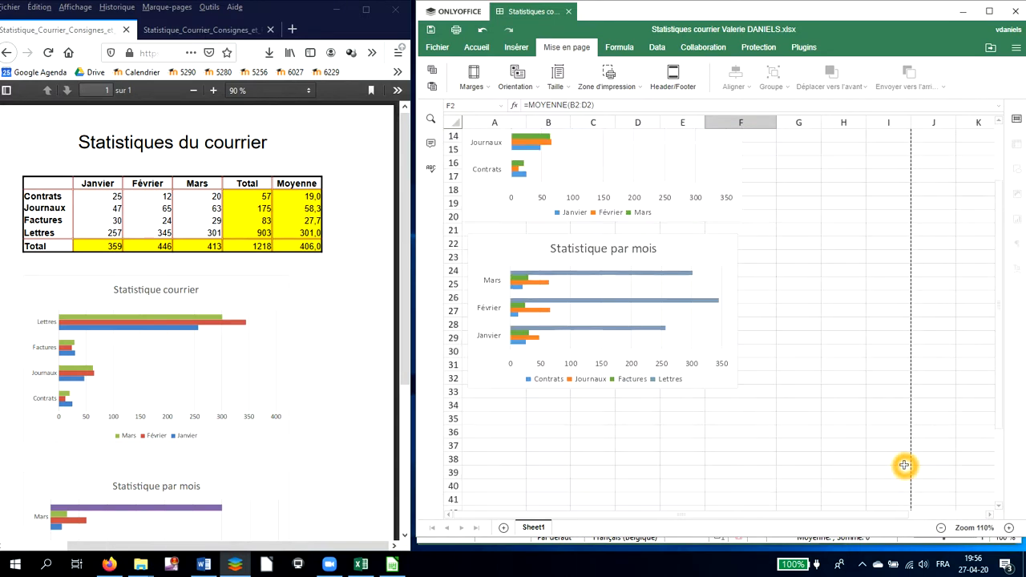
{"action": "scroll", "coordinate": [904, 465], "scroll_direction": "down", "scroll_amount": 3}
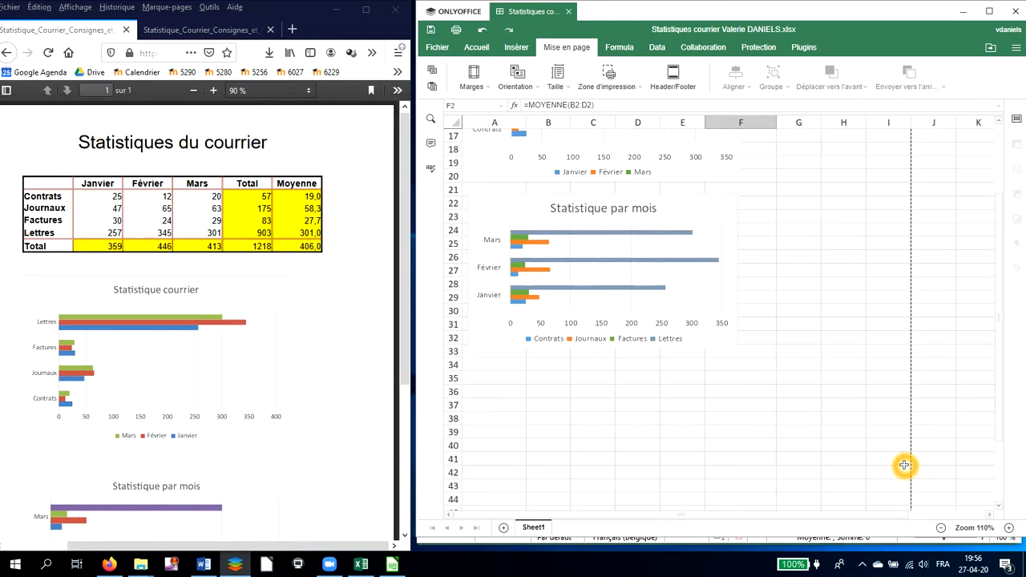
{"action": "left_click", "coordinate": [714, 321]}
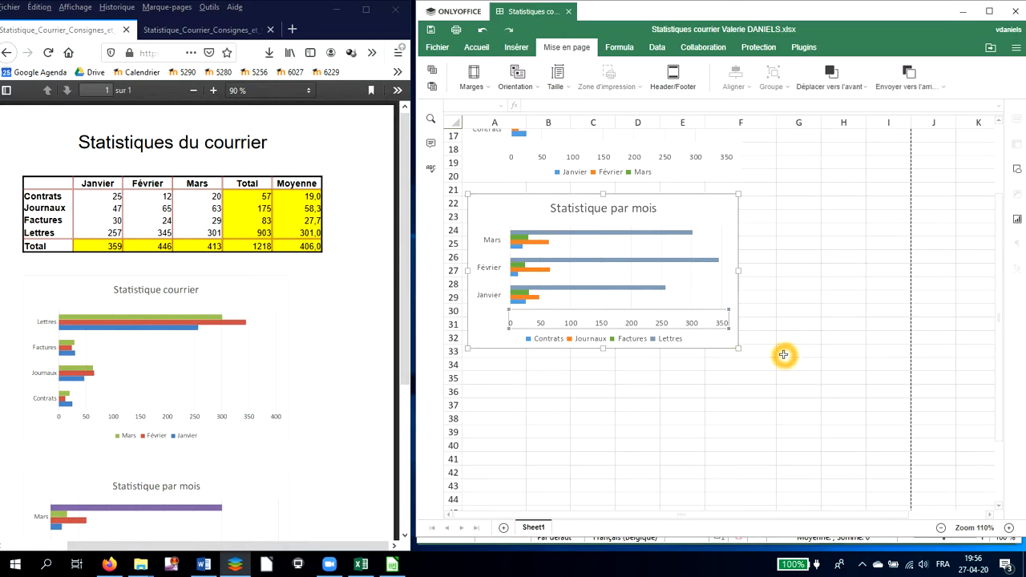
{"action": "left_click_drag", "start_coordinate": [732, 250], "coordinate": [922, 344]}
Move the Statistique par mois chart further down by about ten rows
{"action": "scroll", "coordinate": [962, 413], "scroll_direction": "down", "scroll_amount": 2}
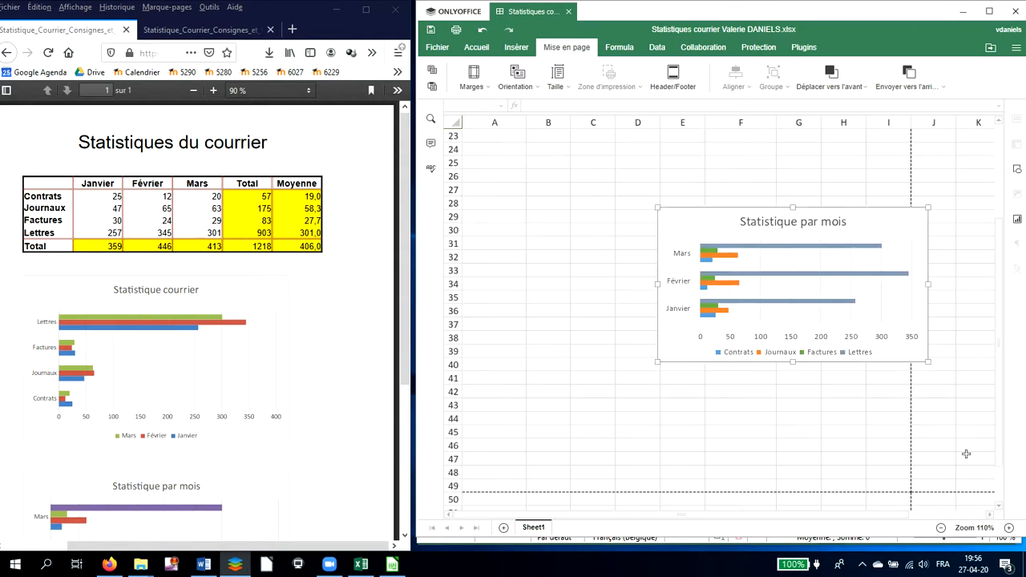
{"action": "left_click", "coordinate": [984, 529]}
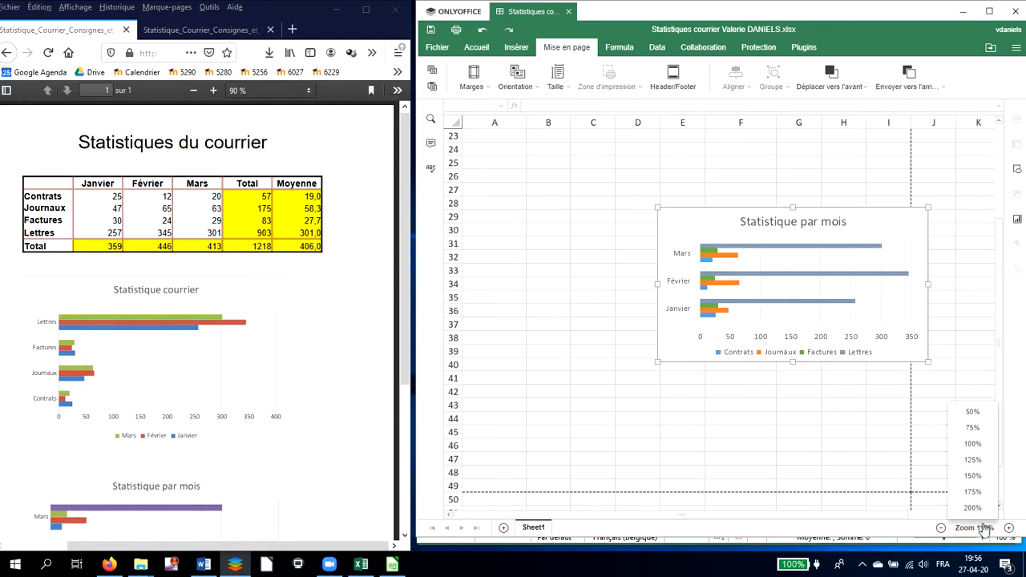
{"action": "left_click", "coordinate": [972, 475]}
{"action": "scroll", "coordinate": [866, 419], "scroll_direction": "down", "scroll_amount": 5}
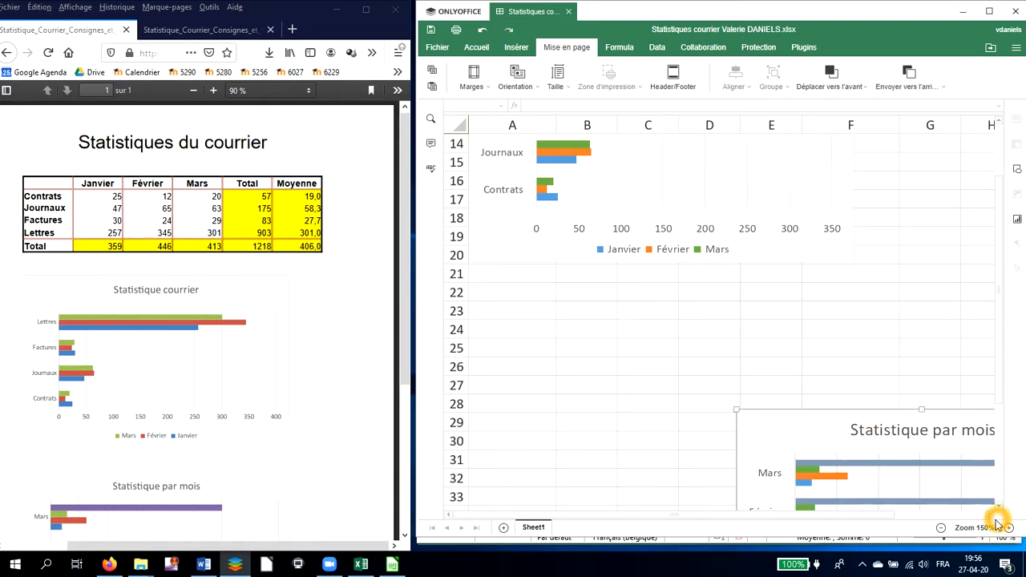
{"action": "scroll", "coordinate": [896, 434], "scroll_direction": "down", "scroll_amount": 6}
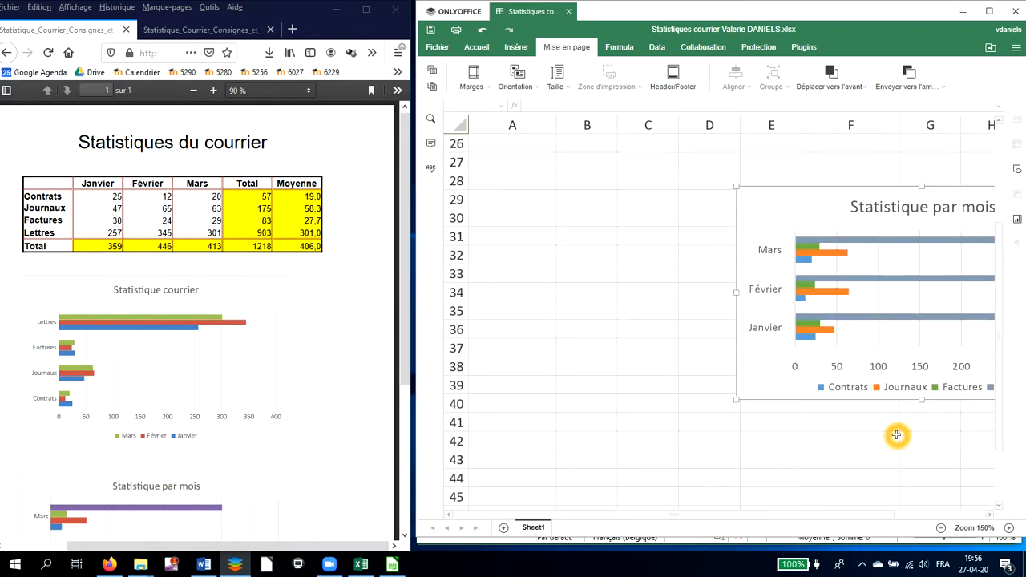
{"action": "left_click_drag", "start_coordinate": [820, 520], "coordinate": [866, 518]}
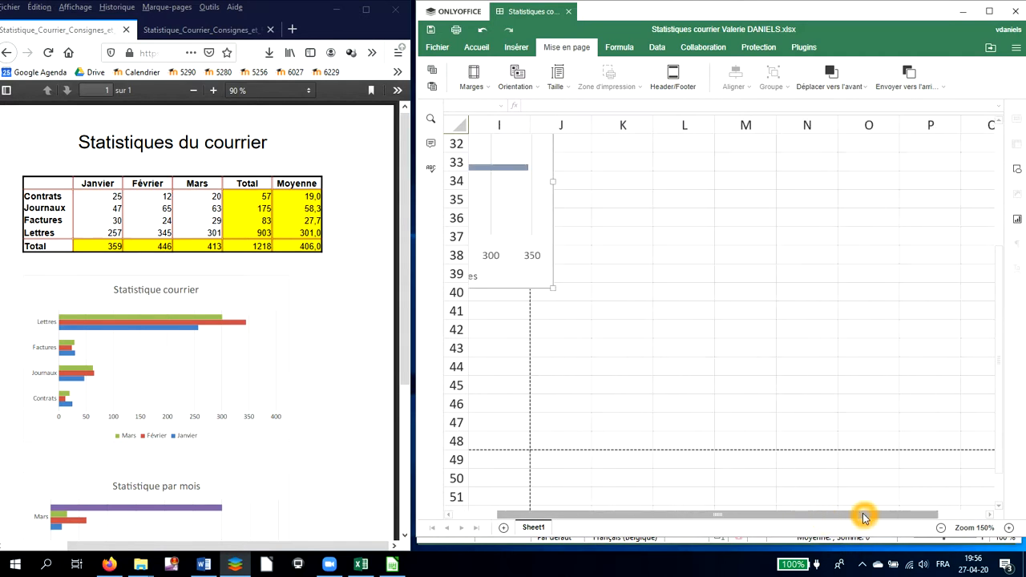
{"action": "mouse_move", "coordinate": [513, 254]}
{"action": "left_mouse_down"}
{"action": "mouse_move", "coordinate": [494, 348]}
{"action": "mouse_move", "coordinate": [492, 444]}
{"action": "mouse_move", "coordinate": [503, 454]}
{"action": "left_mouse_up"}
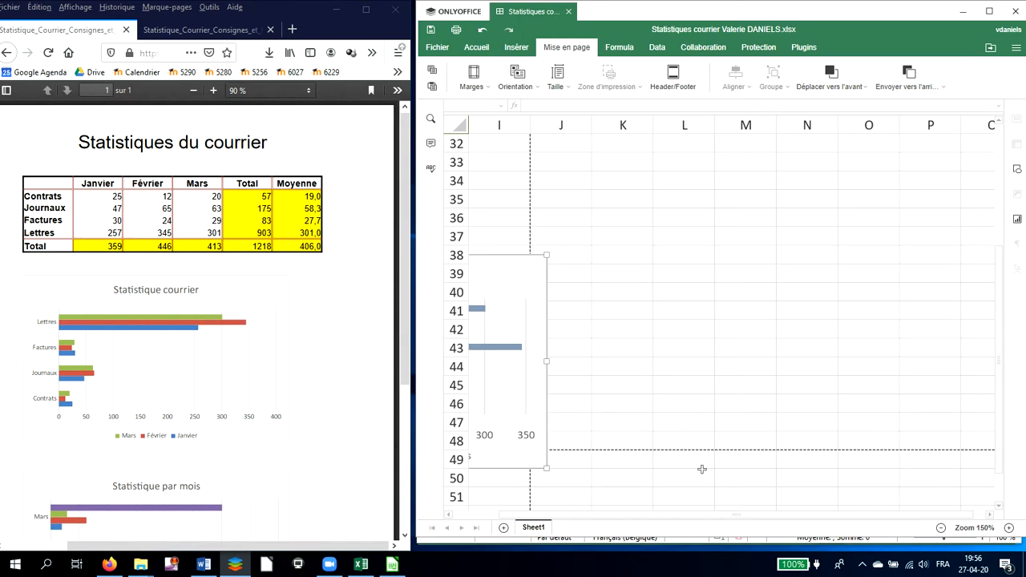
{"action": "left_click", "coordinate": [940, 531]}
{"action": "left_click", "coordinate": [939, 531]}
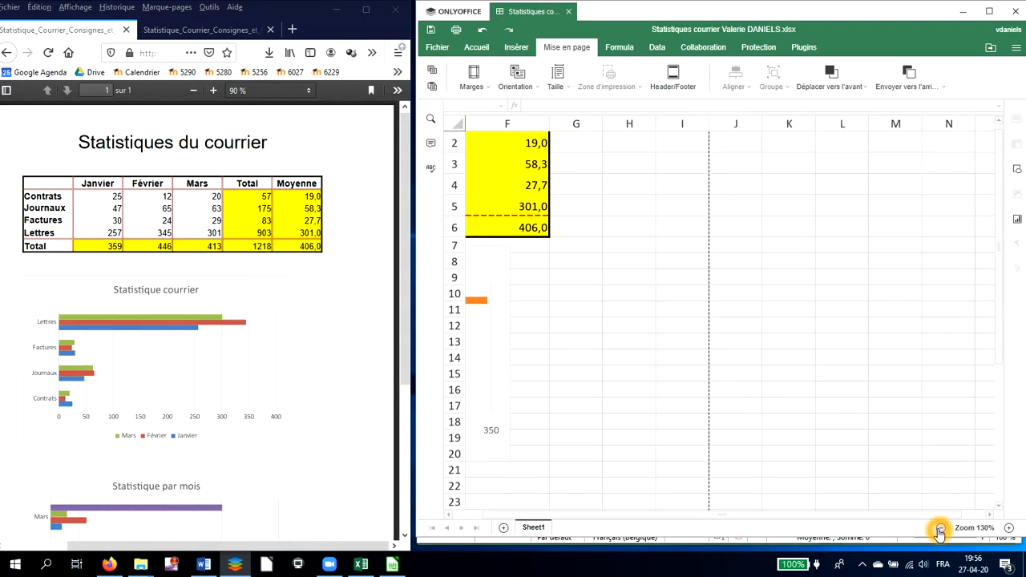
Move the Statistique par mois chart up to about rows 28 to 38 and enlarge it slightly
{"action": "left_click", "coordinate": [939, 529]}
{"action": "left_click", "coordinate": [939, 529]}
{"action": "left_click", "coordinate": [940, 528]}
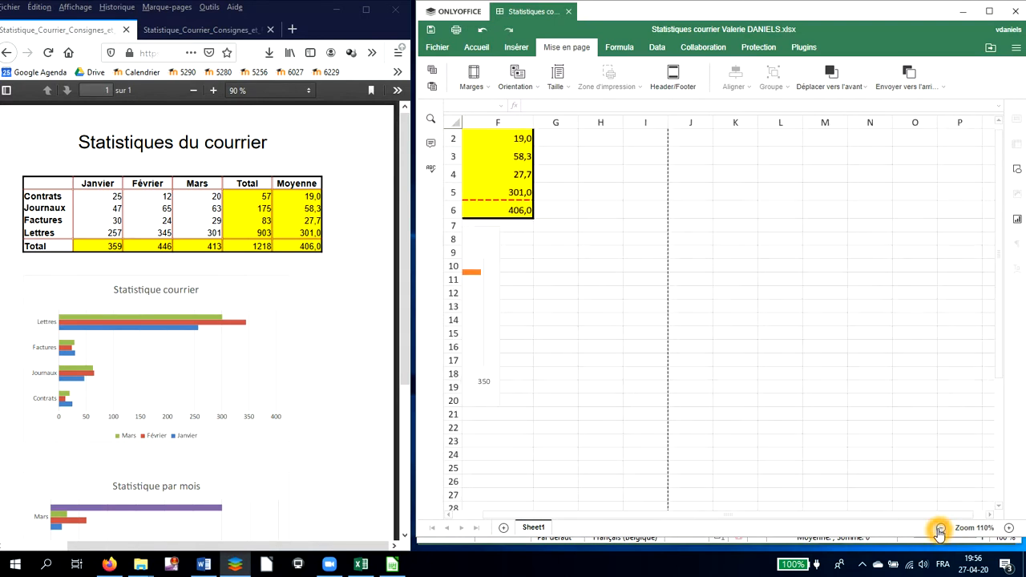
{"action": "left_click", "coordinate": [941, 528]}
{"action": "left_click", "coordinate": [973, 527]}
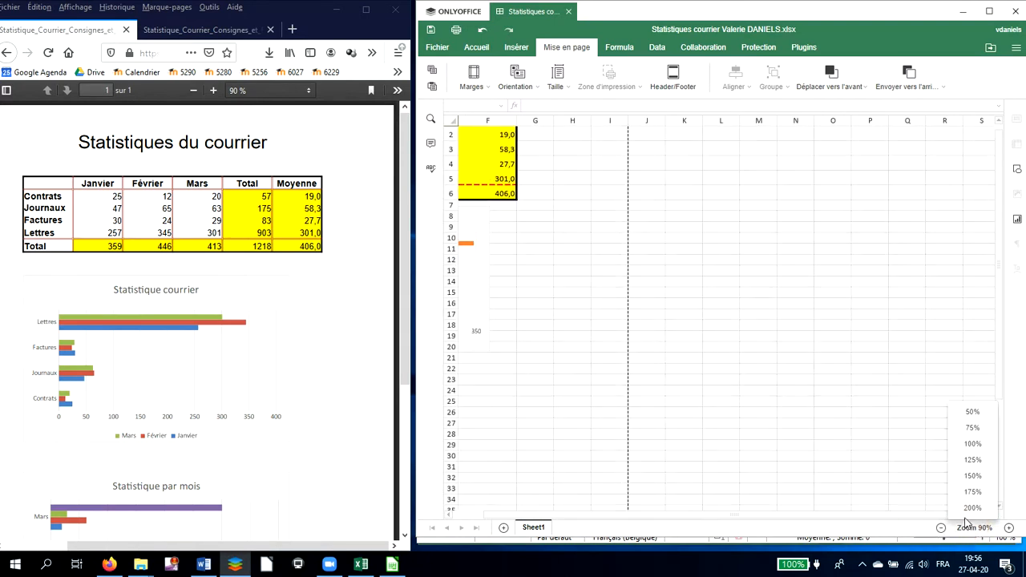
{"action": "left_click", "coordinate": [972, 428]}
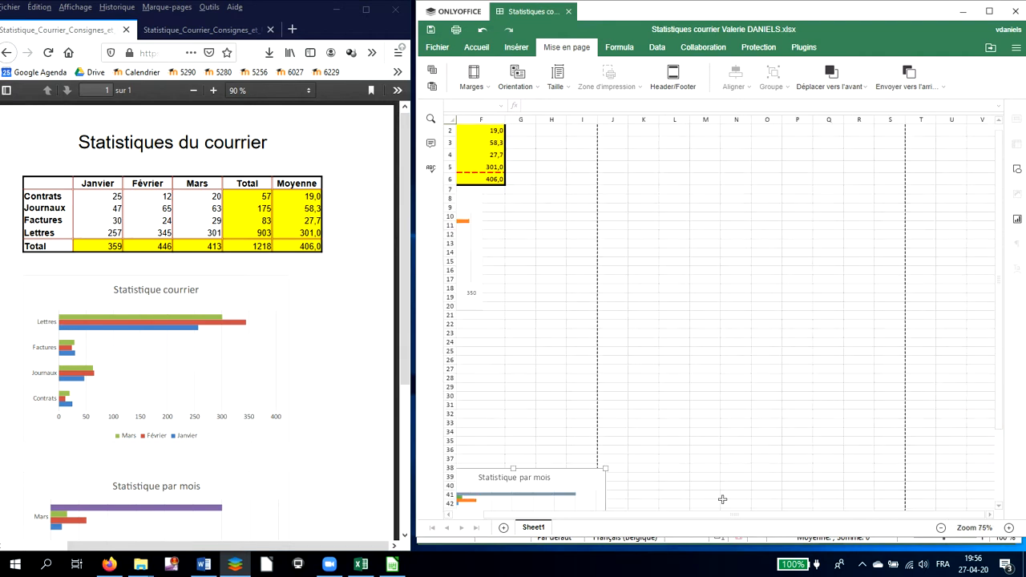
{"action": "left_click_drag", "start_coordinate": [575, 517], "coordinate": [544, 517]}
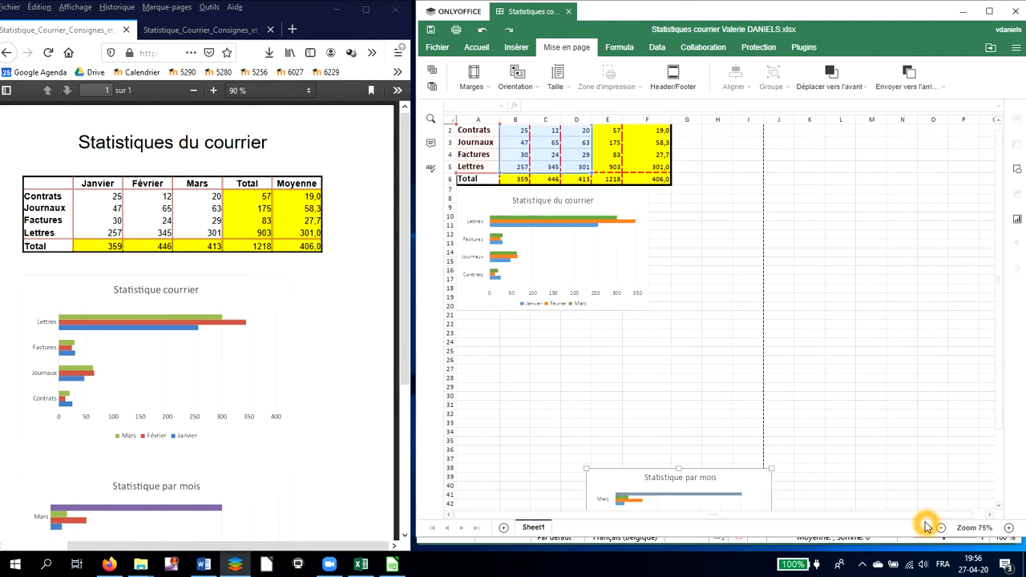
{"action": "left_click", "coordinate": [973, 527]}
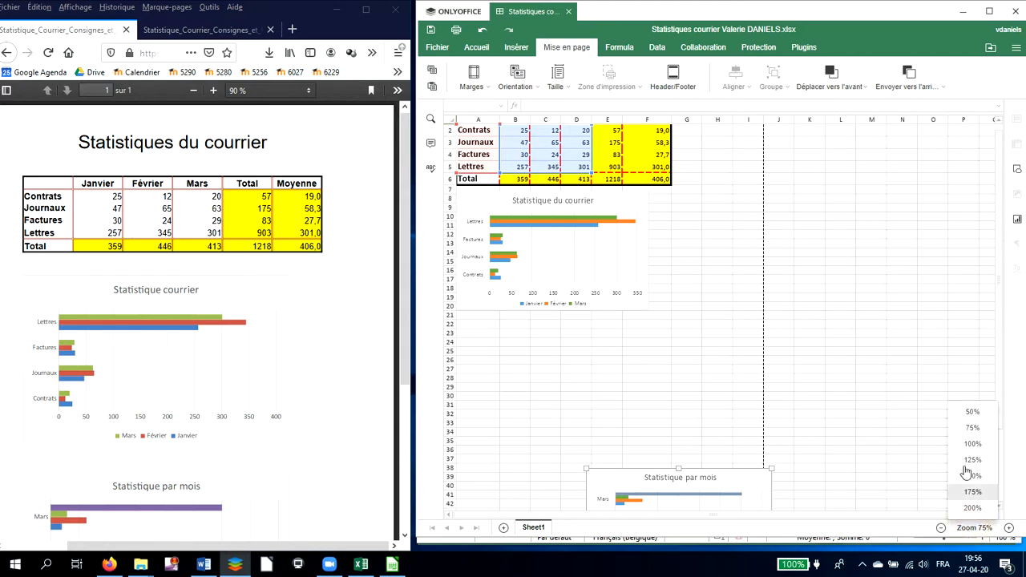
{"action": "left_click", "coordinate": [972, 412]}
{"action": "left_click", "coordinate": [821, 487]}
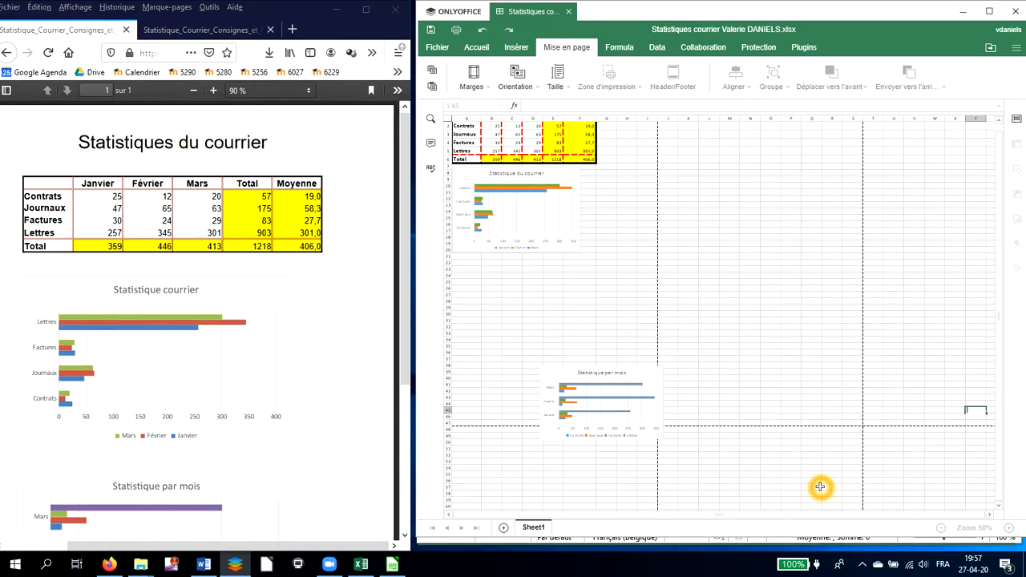
{"action": "left_click", "coordinate": [568, 251]}
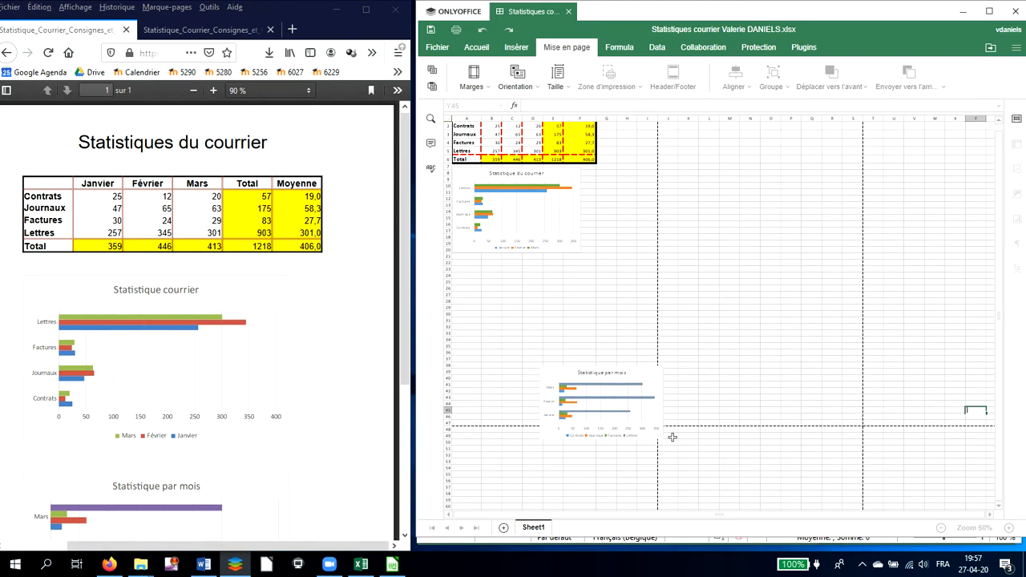
{"action": "left_click_drag", "start_coordinate": [649, 389], "coordinate": [658, 392]}
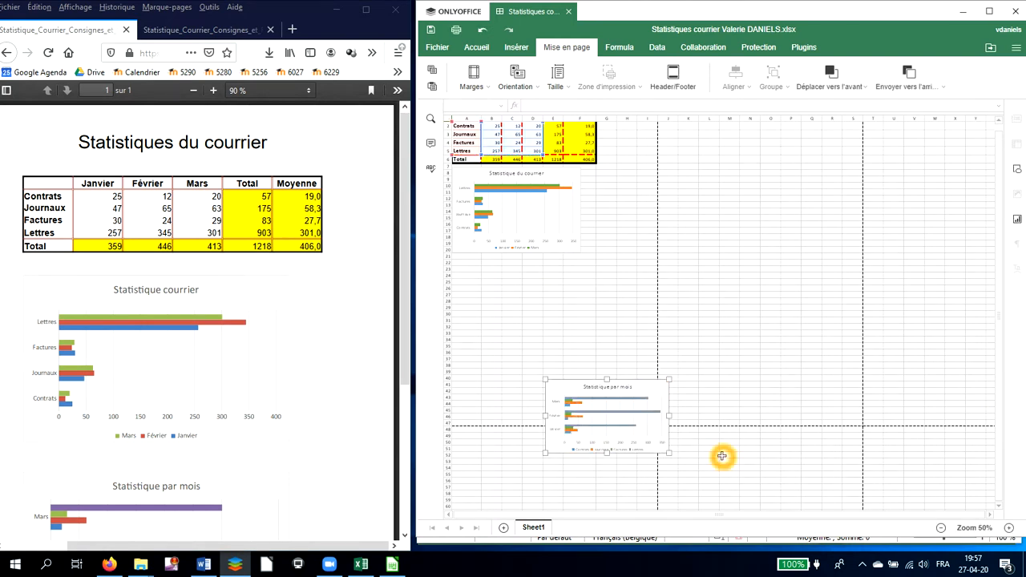
{"action": "left_click", "coordinate": [696, 420]}
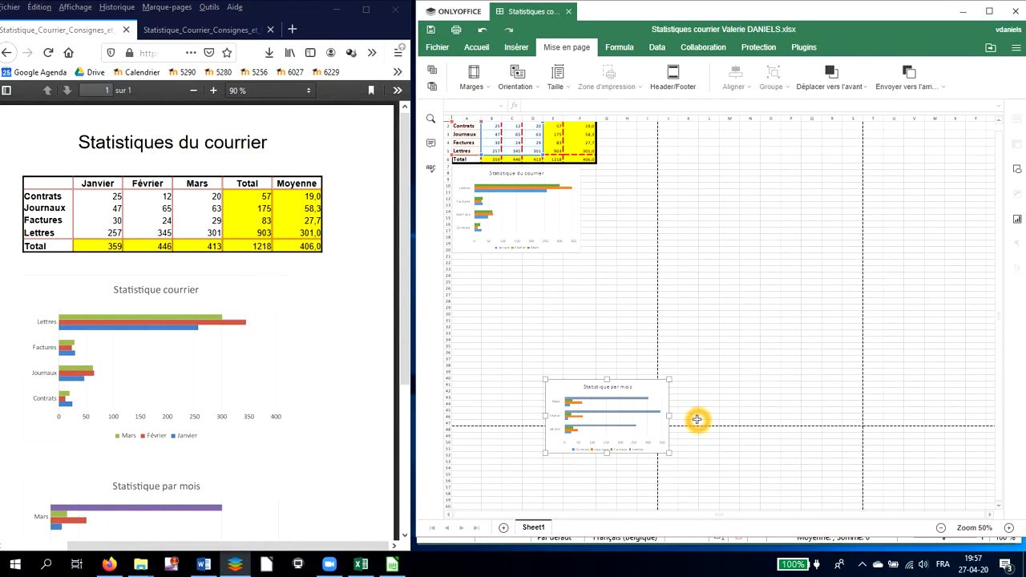
{"action": "left_click_drag", "start_coordinate": [660, 390], "coordinate": [591, 315]}
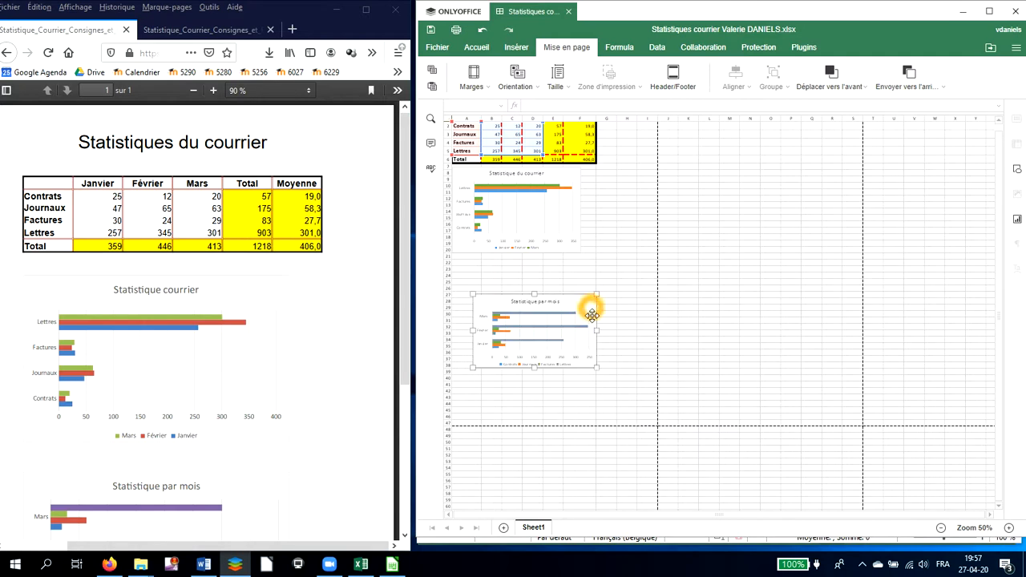
{"action": "left_click_drag", "start_coordinate": [598, 366], "coordinate": [602, 378]}
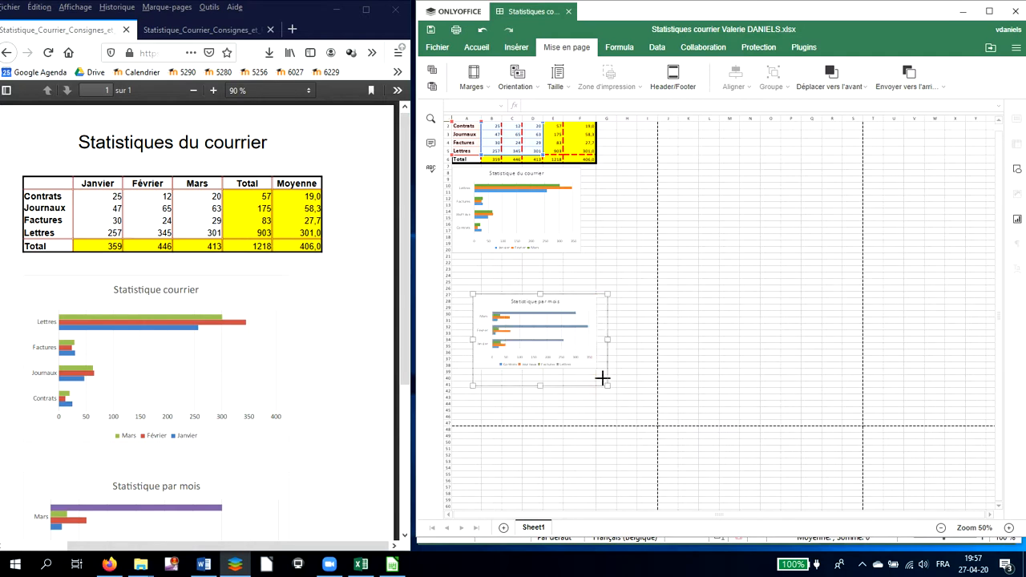
Enlarge the Statistique du courrier chart and shift it slightly right below the table
{"action": "left_click", "coordinate": [568, 243]}
{"action": "left_click_drag", "start_coordinate": [577, 250], "coordinate": [595, 263]}
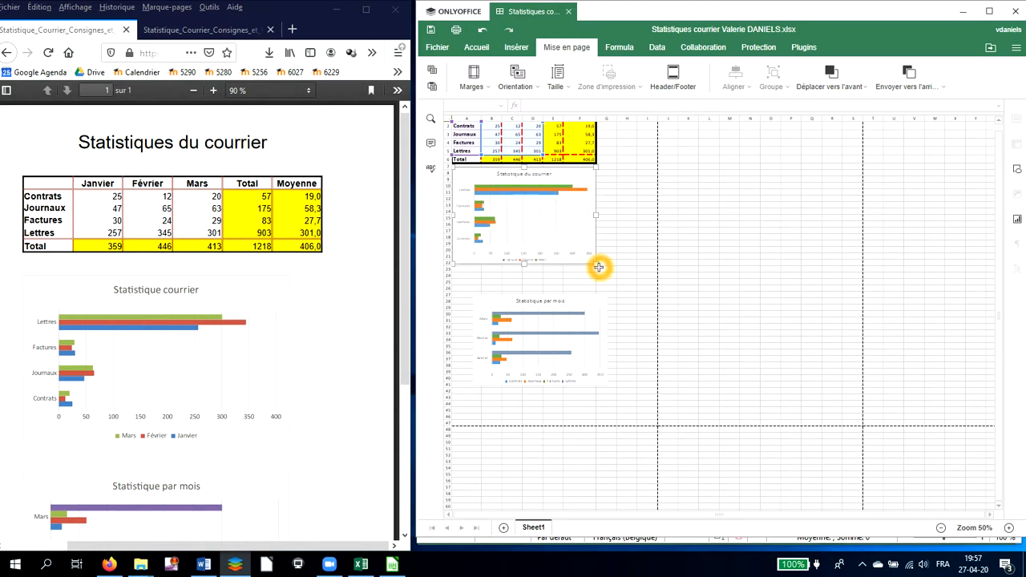
{"action": "left_click_drag", "start_coordinate": [579, 176], "coordinate": [592, 181]}
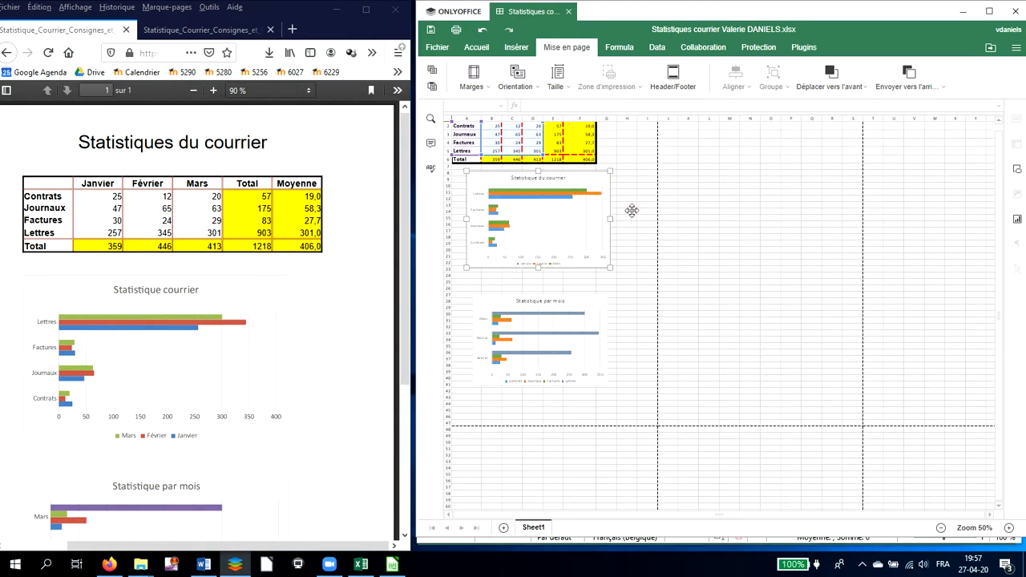
Align the Statistique du courrier chart's left edge with column A just below the table
{"action": "scroll", "coordinate": [645, 226], "scroll_direction": "up", "scroll_amount": 1}
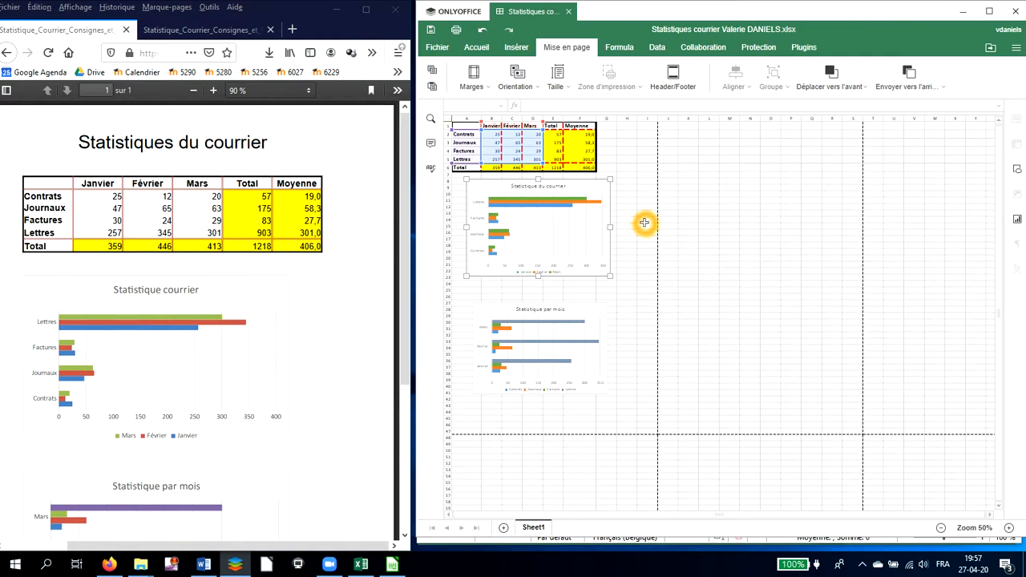
{"action": "left_click", "coordinate": [627, 309]}
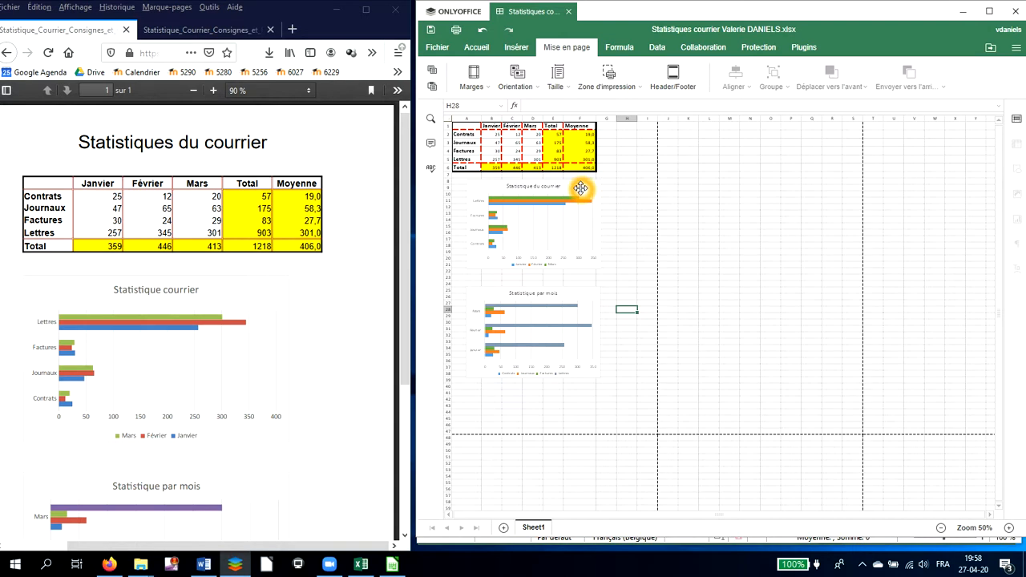
{"action": "left_click", "coordinate": [580, 189]}
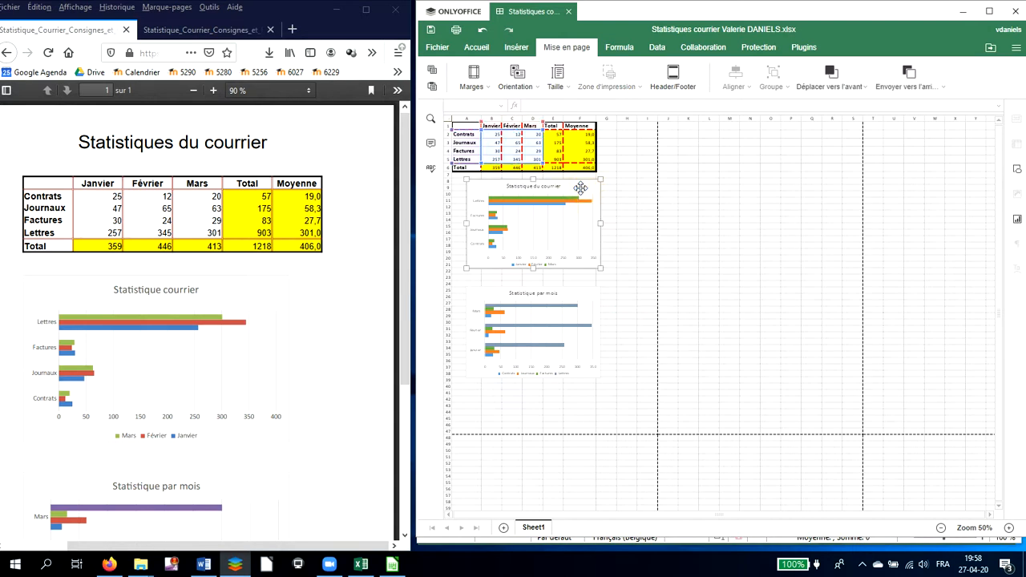
{"action": "left_click_drag", "start_coordinate": [581, 188], "coordinate": [559, 184]}
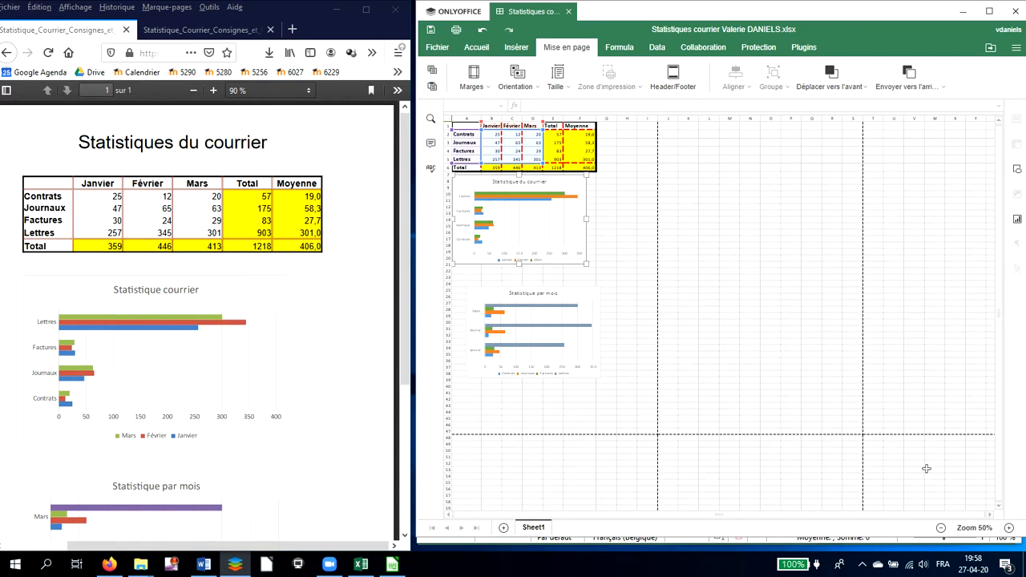
{"action": "left_click", "coordinate": [1008, 527]}
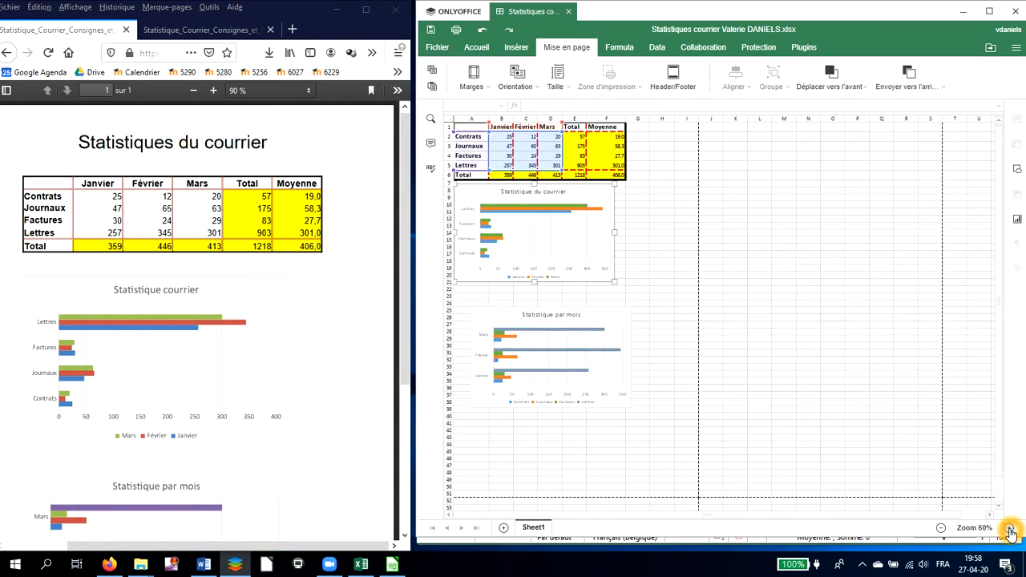
{"action": "left_click", "coordinate": [1008, 527]}
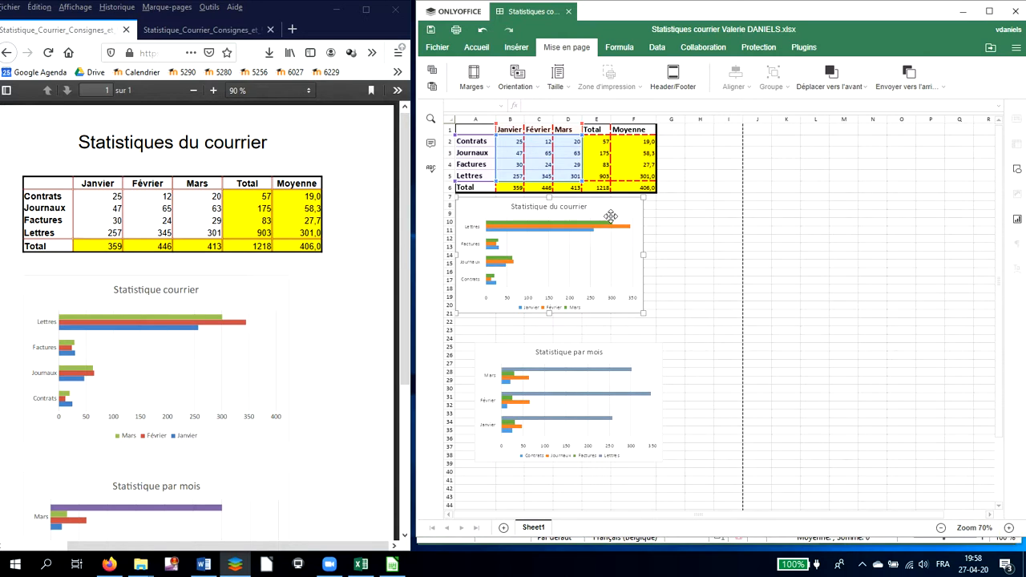
{"action": "left_click_drag", "start_coordinate": [611, 206], "coordinate": [617, 209]}
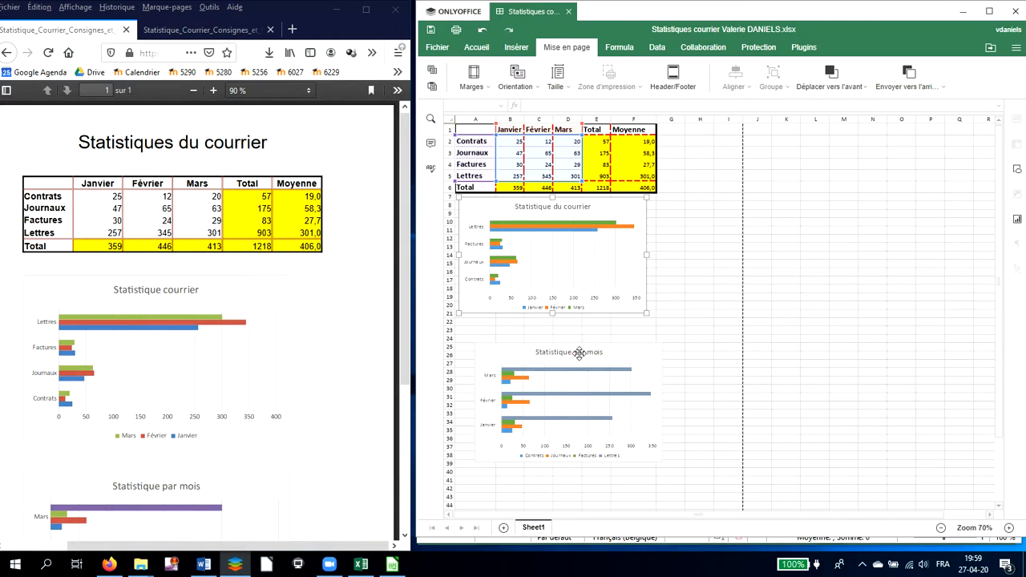
Move the Statistique par mois chart up directly under the first chart, about rows 22 to 35
{"action": "left_click_drag", "start_coordinate": [505, 354], "coordinate": [488, 323]}
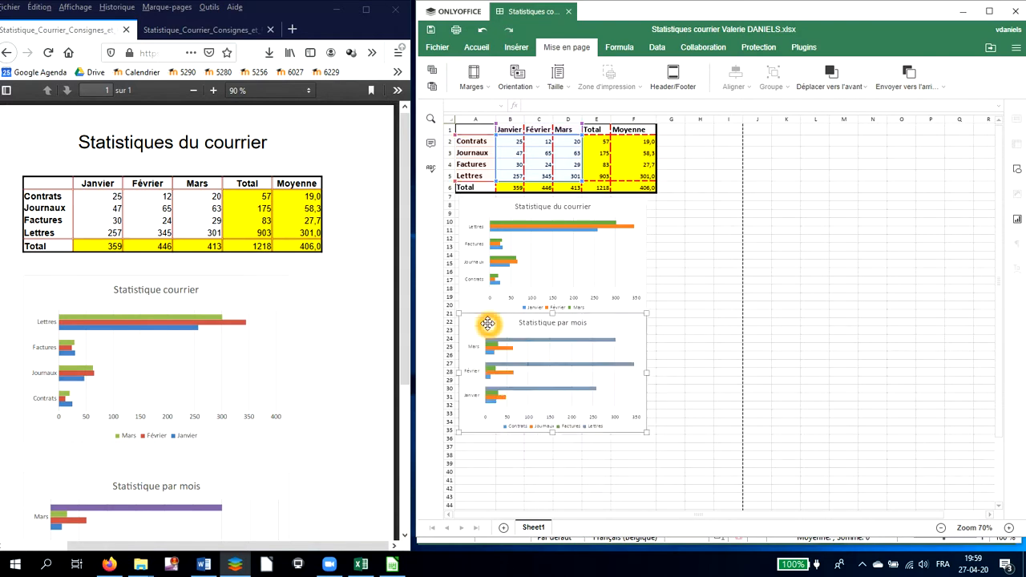
{"action": "left_click", "coordinate": [610, 335]}
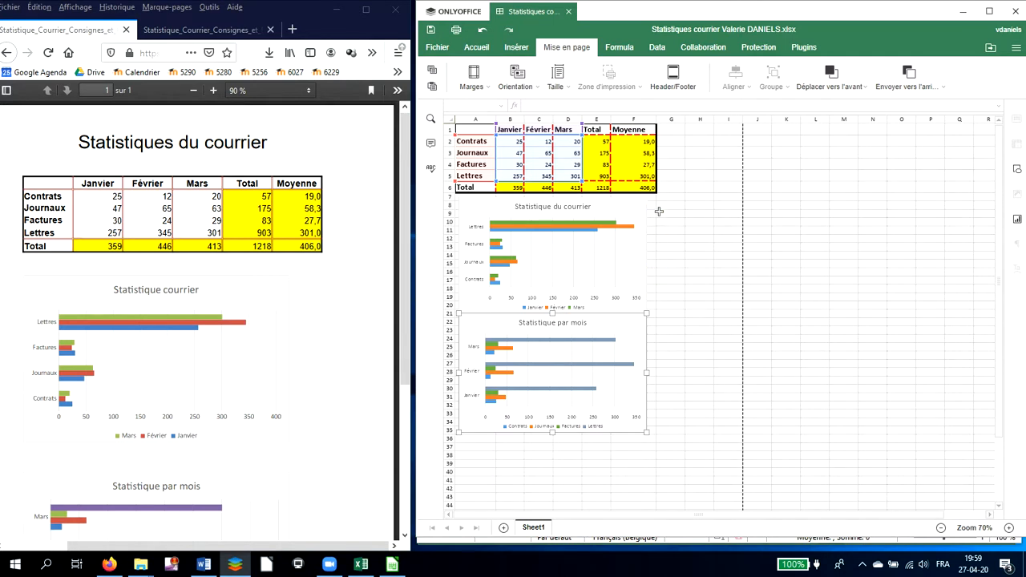
{"action": "left_click", "coordinate": [675, 100]}
Scroll through the reference PDF to examine the bottom of the page and its notes
{"action": "left_click", "coordinate": [271, 148]}
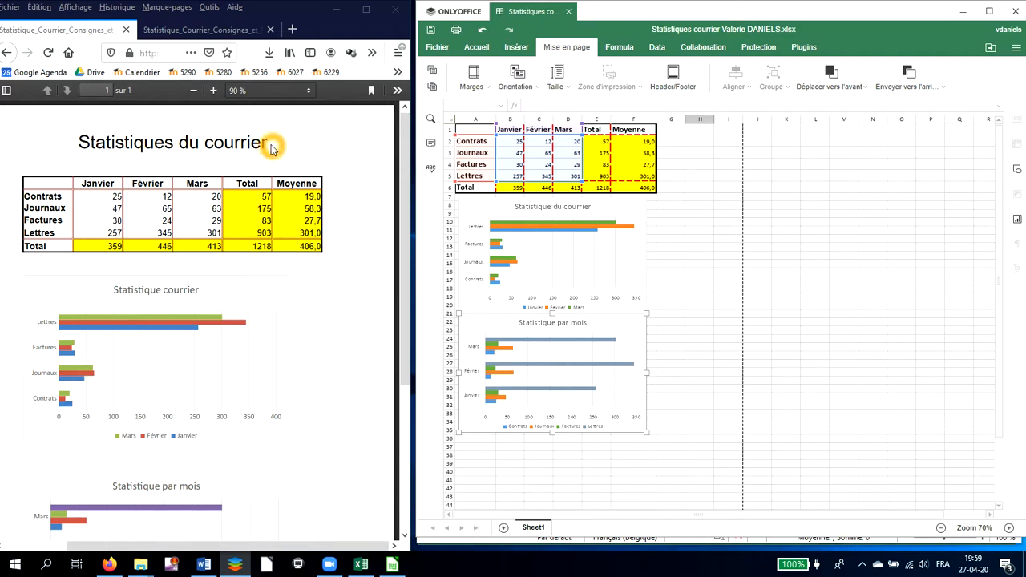
{"action": "scroll", "coordinate": [281, 243], "scroll_direction": "down", "scroll_amount": 5}
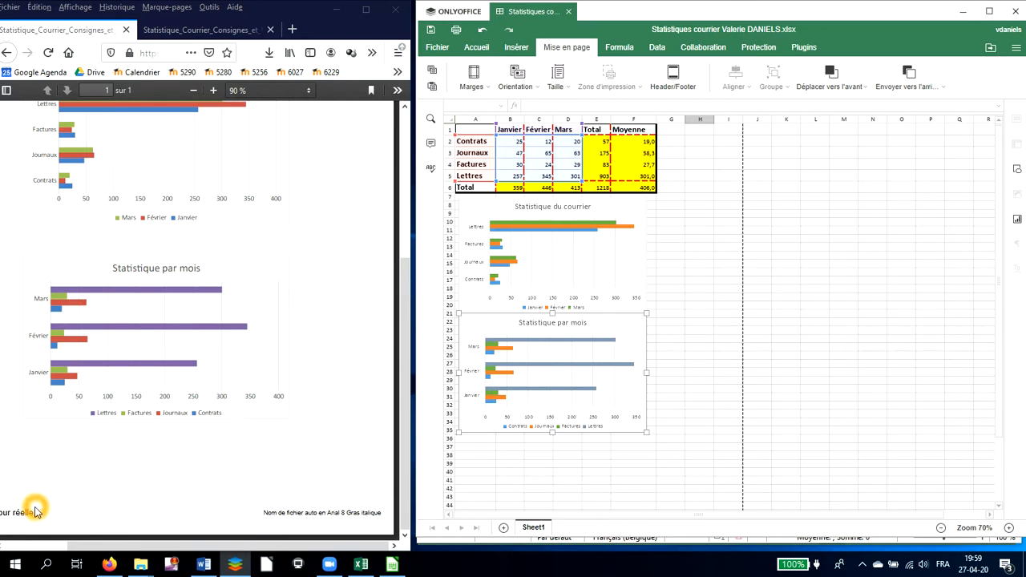
{"action": "mouse_move", "coordinate": [80, 546]}
{"action": "left_mouse_down"}
{"action": "mouse_move", "coordinate": [35, 546]}
{"action": "mouse_move", "coordinate": [96, 550]}
{"action": "left_mouse_up"}
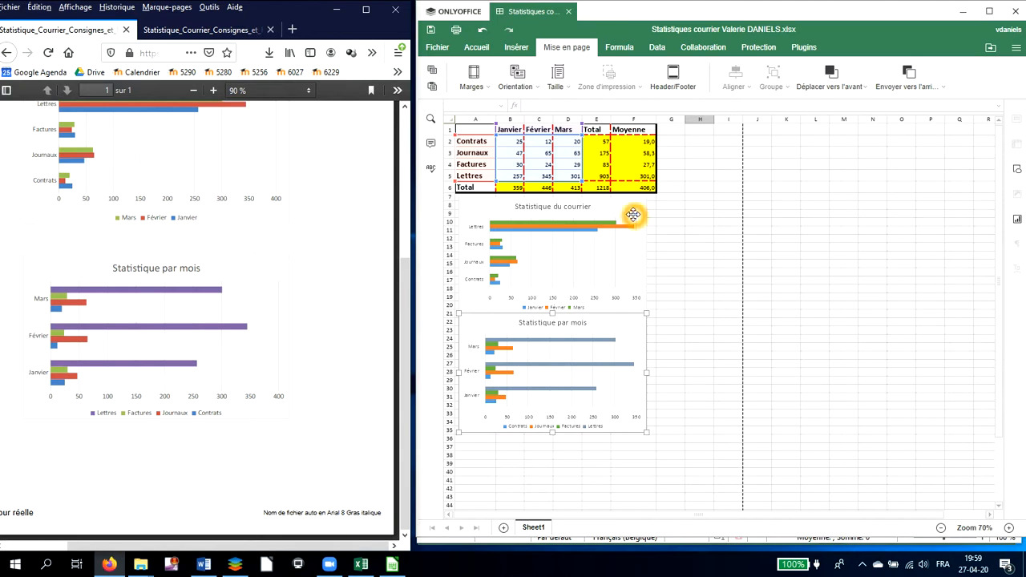
Open the Header/Footer settings and enter Statistiques du courrier in the header's center section
{"action": "left_click", "coordinate": [677, 88]}
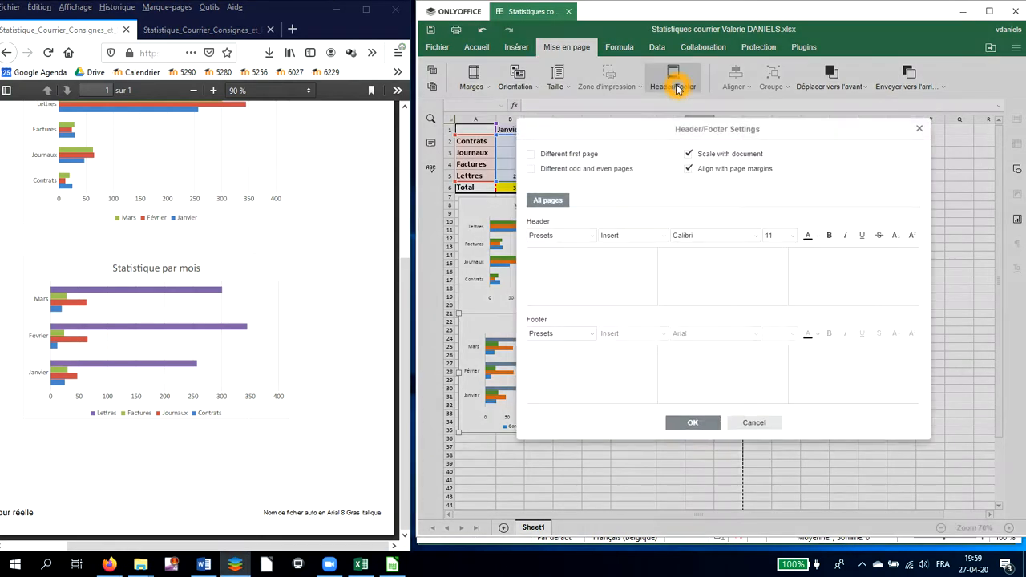
{"action": "left_click_drag", "start_coordinate": [664, 127], "coordinate": [744, 169]}
{"action": "left_click", "coordinate": [673, 264]}
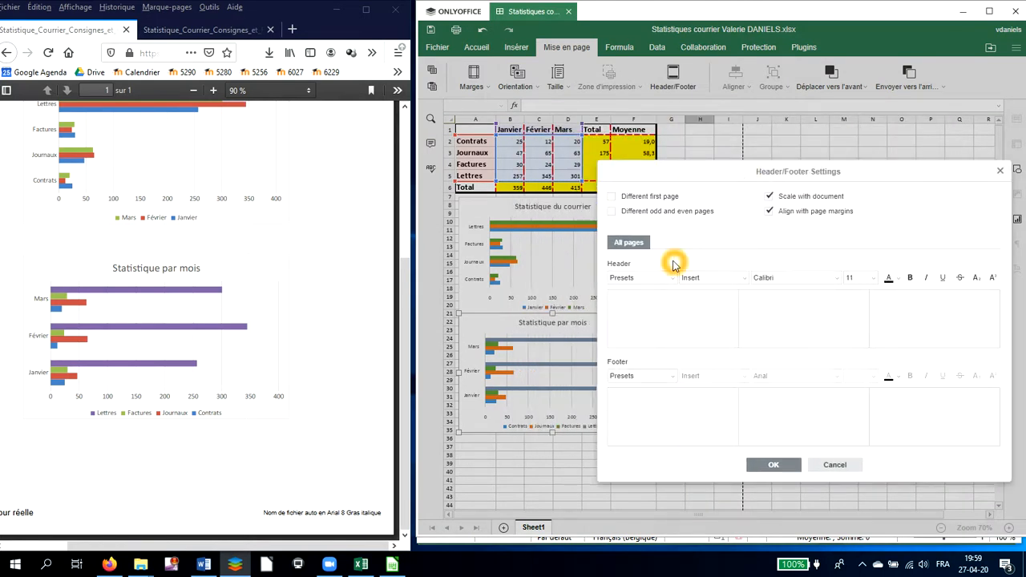
{"action": "left_click", "coordinate": [662, 294]}
{"action": "left_click", "coordinate": [634, 263]}
{"action": "left_click", "coordinate": [660, 285]}
{"action": "left_click", "coordinate": [648, 298]}
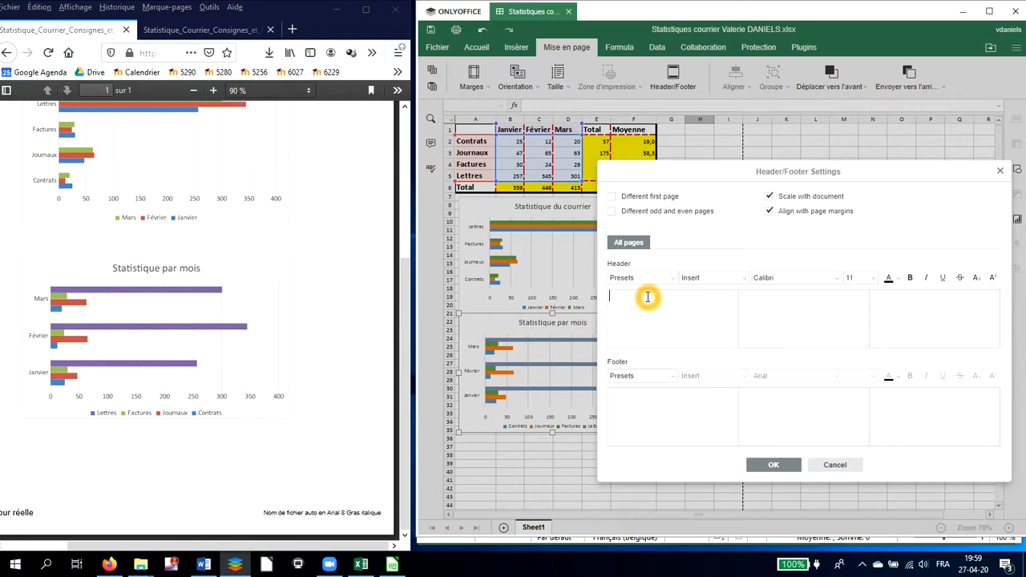
{"action": "left_click", "coordinate": [819, 300]}
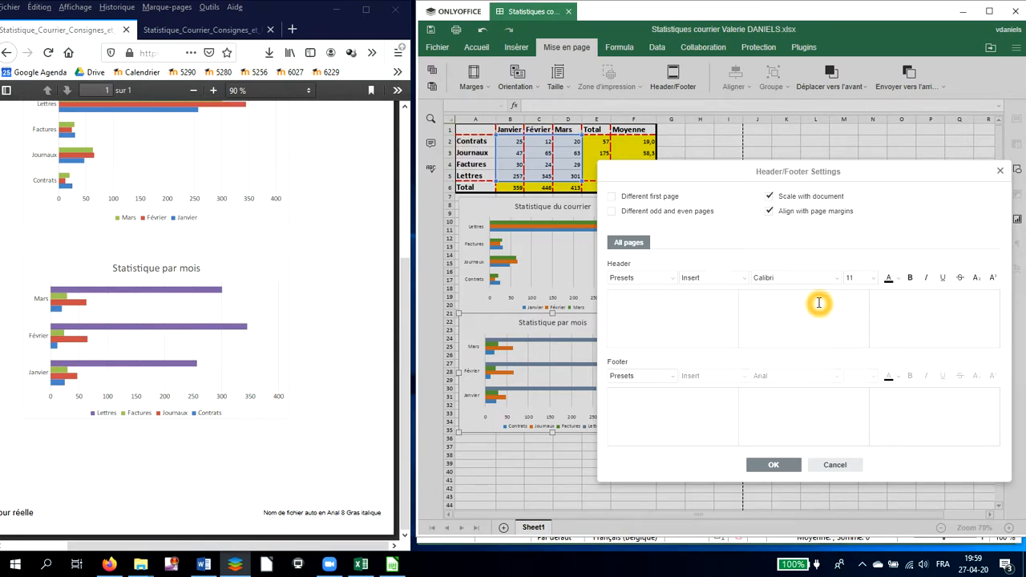
{"action": "left_click", "coordinate": [864, 304]}
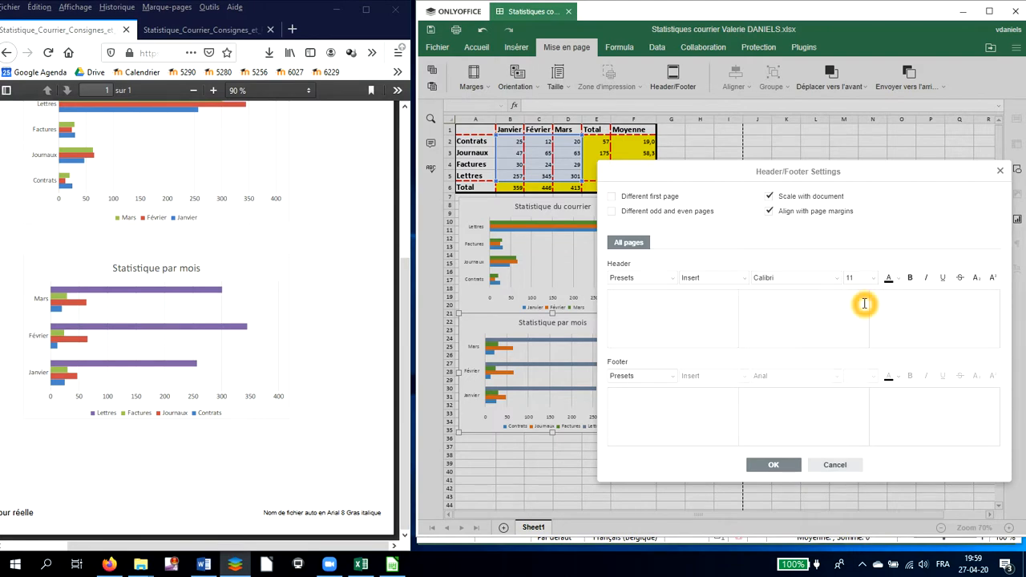
{"action": "left_click", "coordinate": [212, 258]}
{"action": "scroll", "coordinate": [212, 258], "scroll_direction": "up", "scroll_amount": 5}
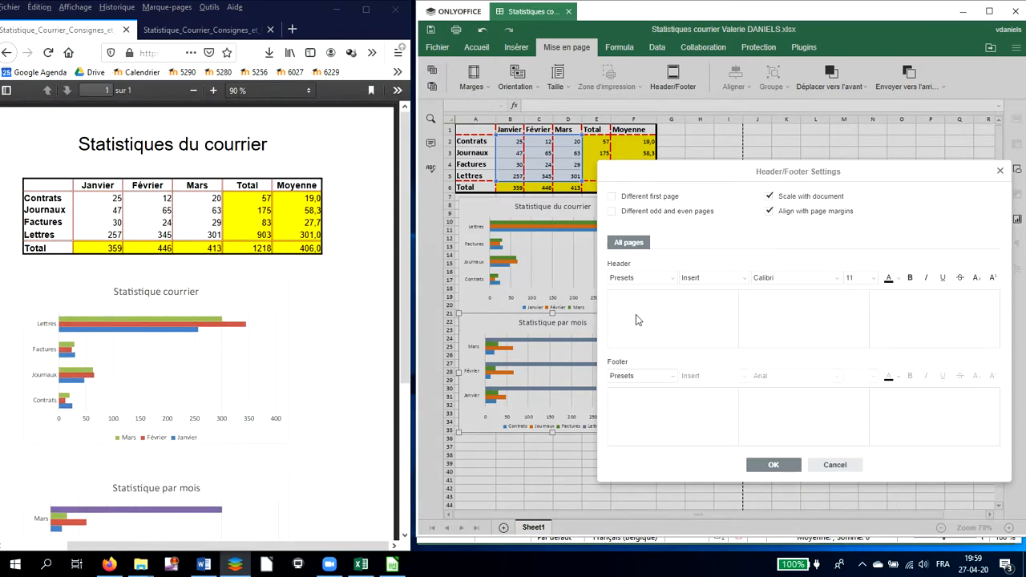
{"action": "left_click", "coordinate": [793, 303]}
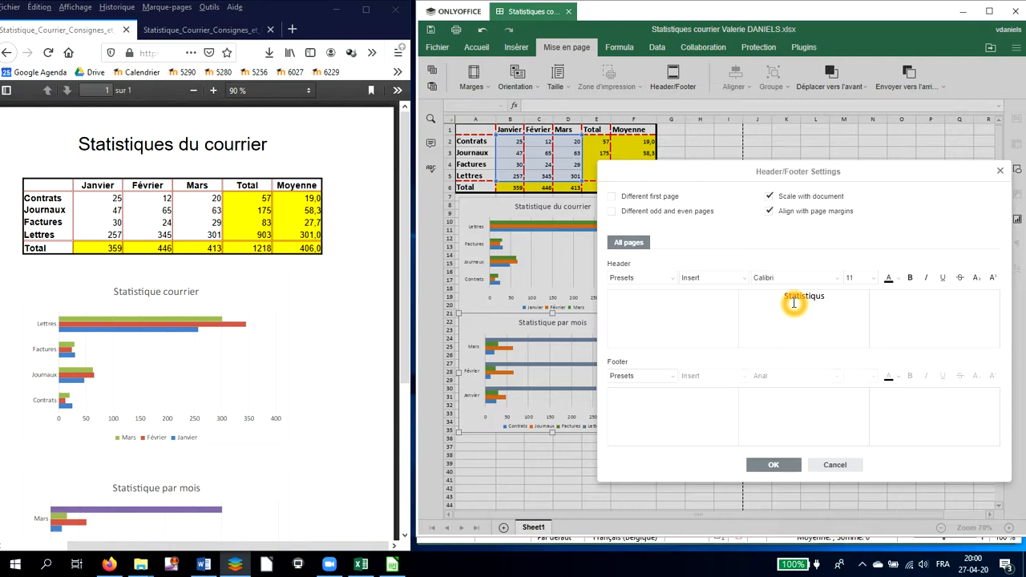
{"action": "type", "text": "Statistiques du courrier"}
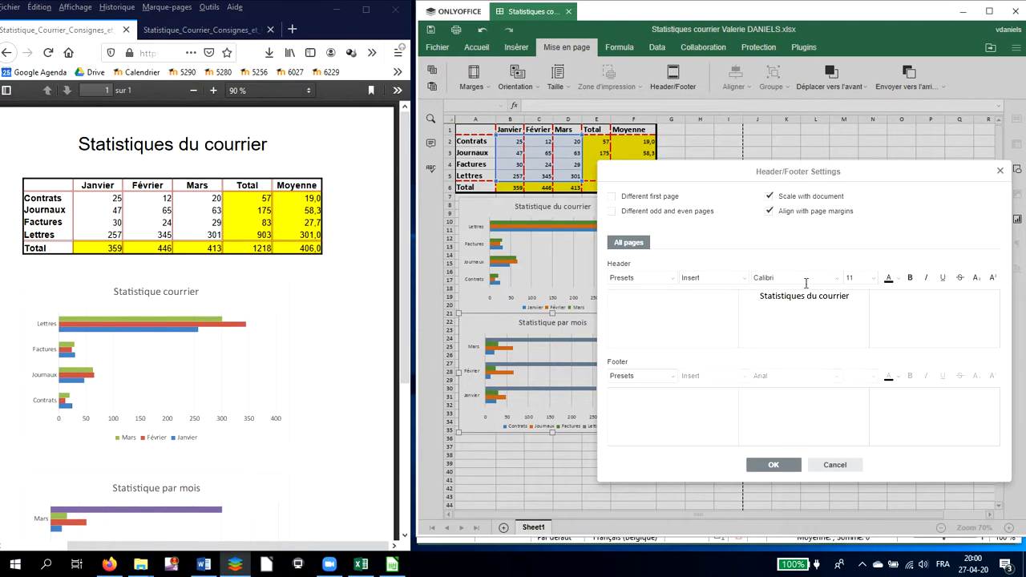
Set the header title's font size to 18
{"action": "left_click", "coordinate": [876, 286]}
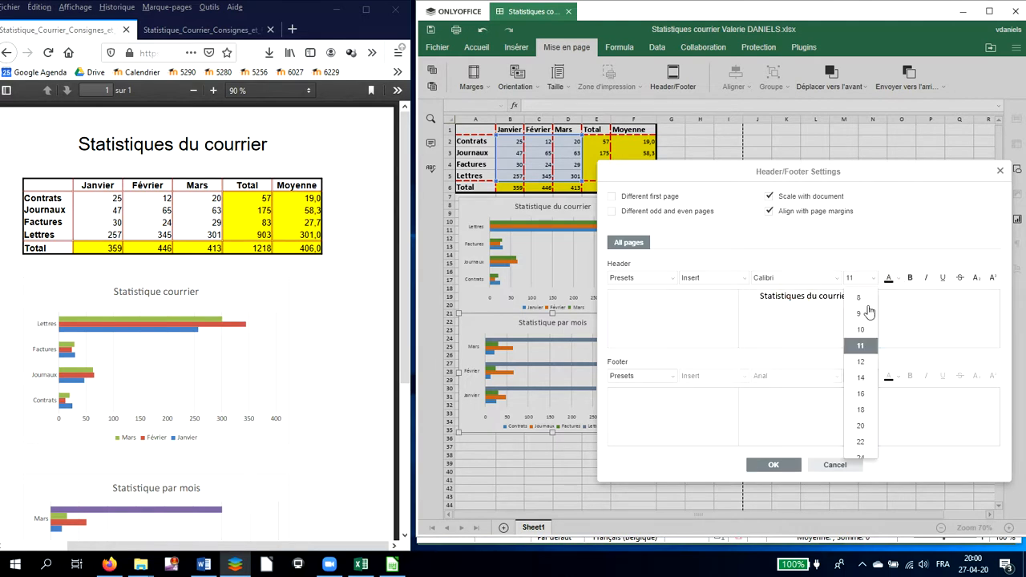
{"action": "left_click", "coordinate": [861, 384]}
{"action": "left_click", "coordinate": [758, 300]}
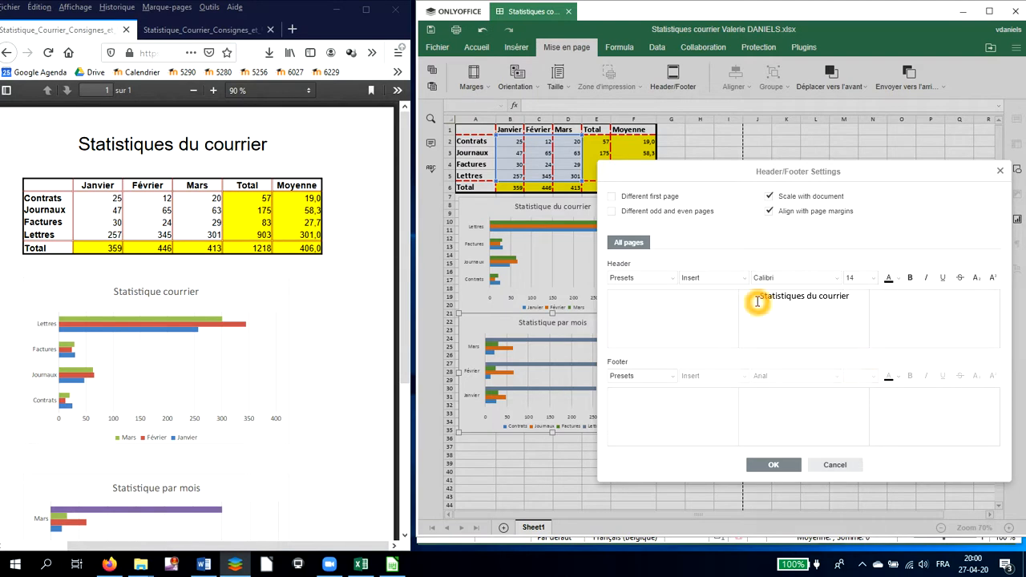
{"action": "left_click_drag", "start_coordinate": [793, 298], "coordinate": [864, 291]}
{"action": "left_click", "coordinate": [873, 279]}
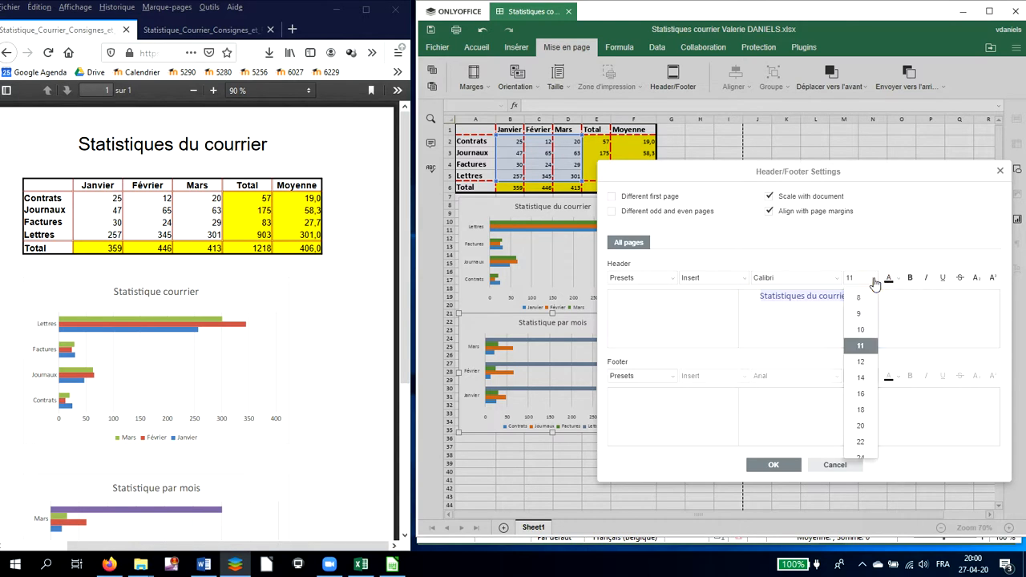
{"action": "left_click", "coordinate": [859, 412]}
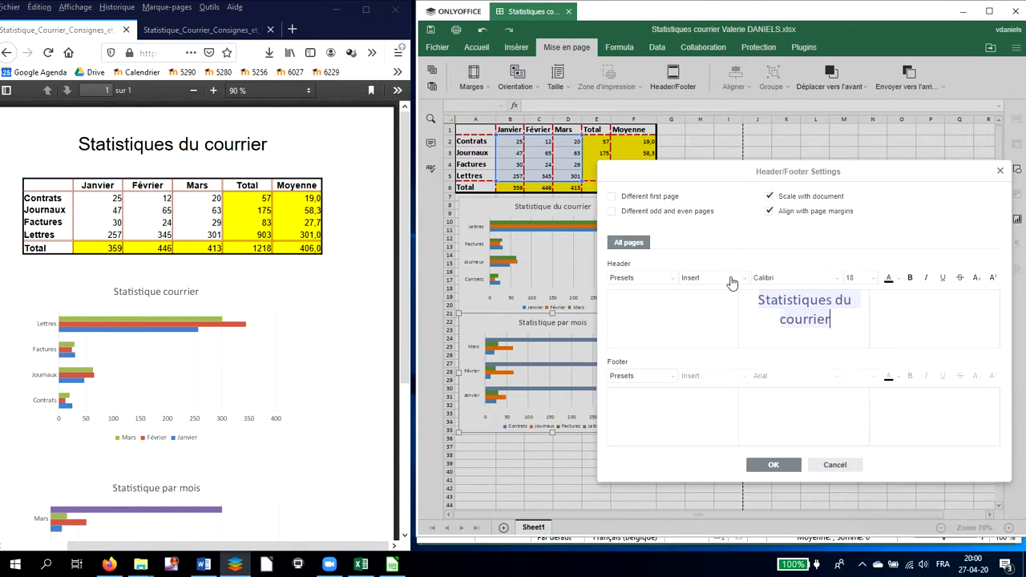
Set the header title's font size to 20 and insert the date field in the footer's left section
{"action": "left_click", "coordinate": [874, 278]}
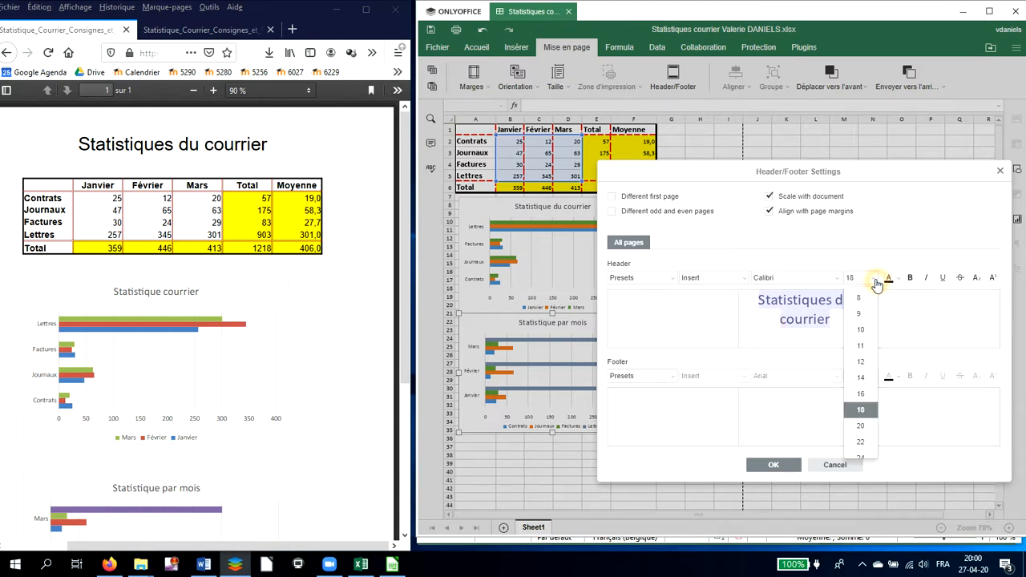
{"action": "left_click", "coordinate": [861, 429]}
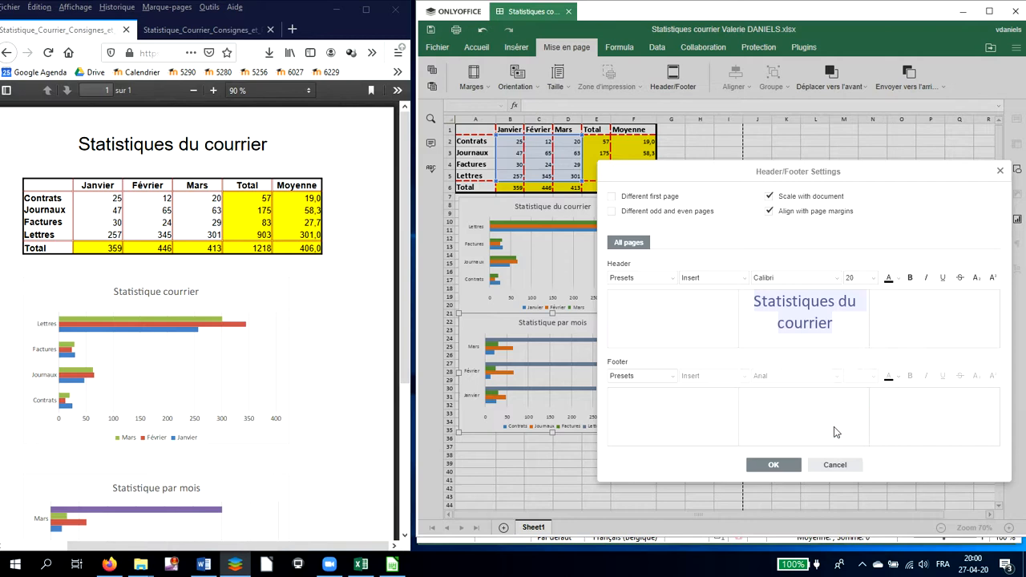
{"action": "left_click", "coordinate": [692, 408]}
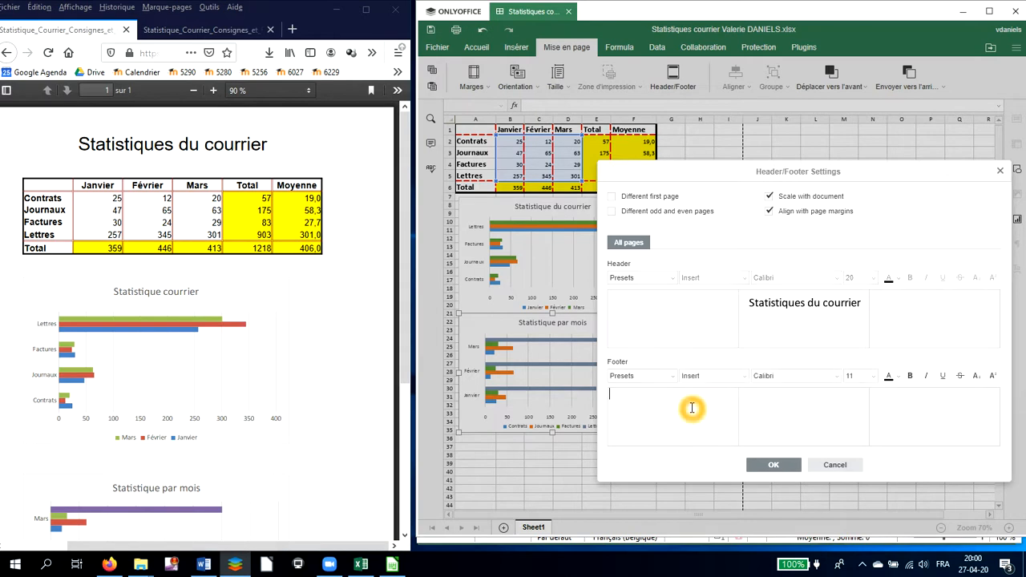
{"action": "scroll", "coordinate": [307, 409], "scroll_direction": "down", "scroll_amount": 5}
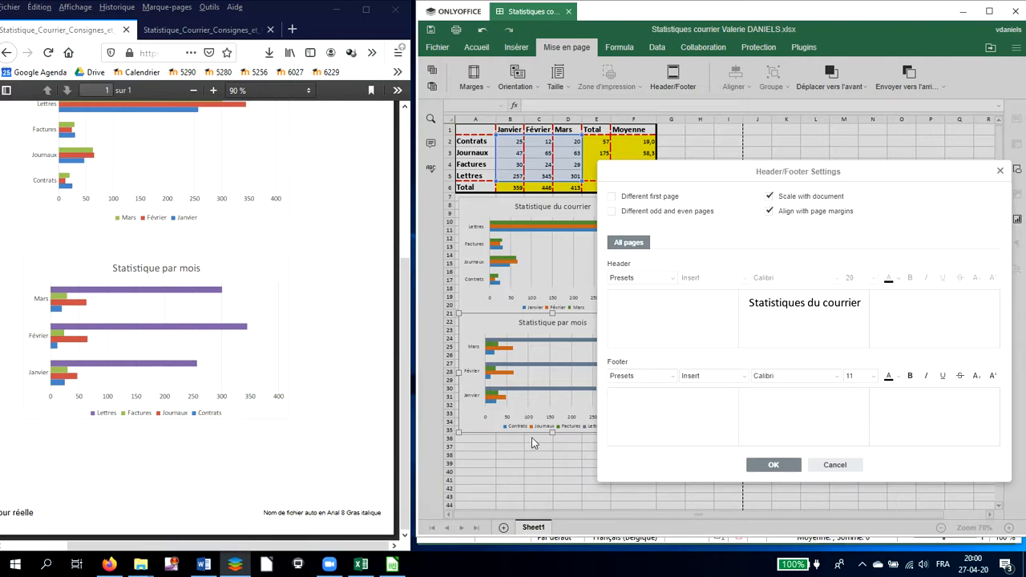
{"action": "left_click", "coordinate": [747, 381]}
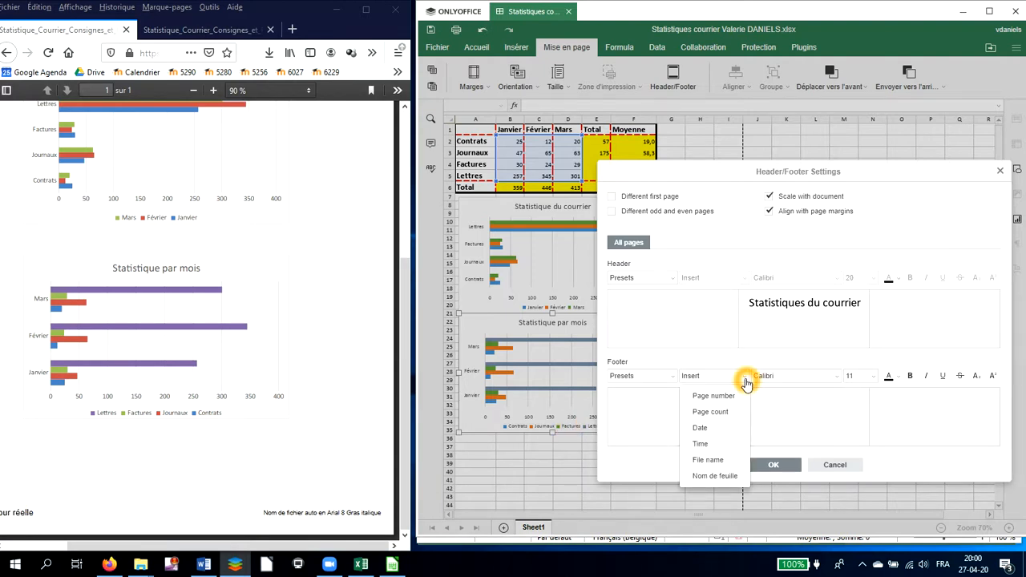
{"action": "left_click", "coordinate": [721, 428]}
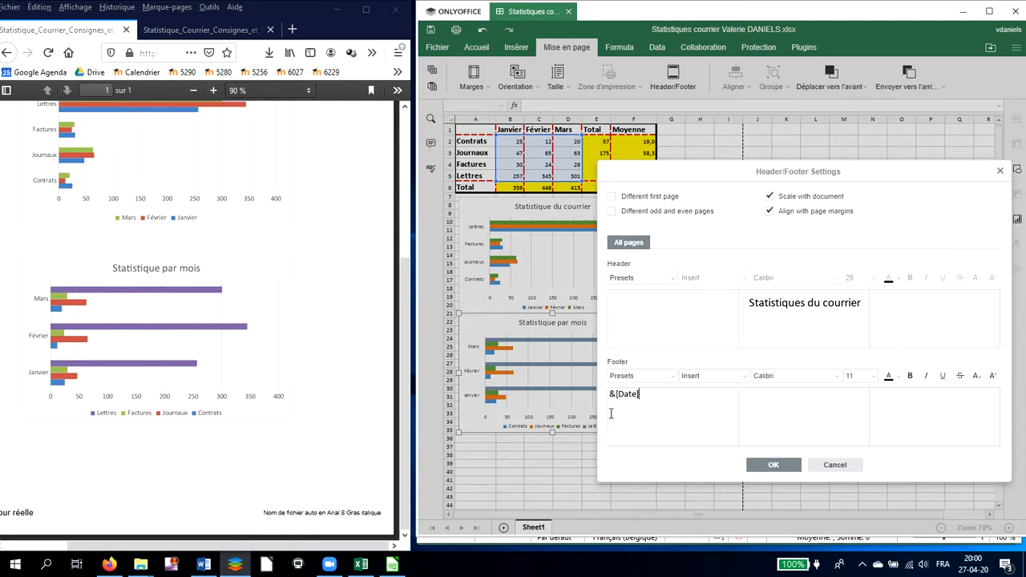
Insert the file name field in the footer's right section
{"action": "left_click", "coordinate": [622, 430]}
{"action": "left_click", "coordinate": [941, 398]}
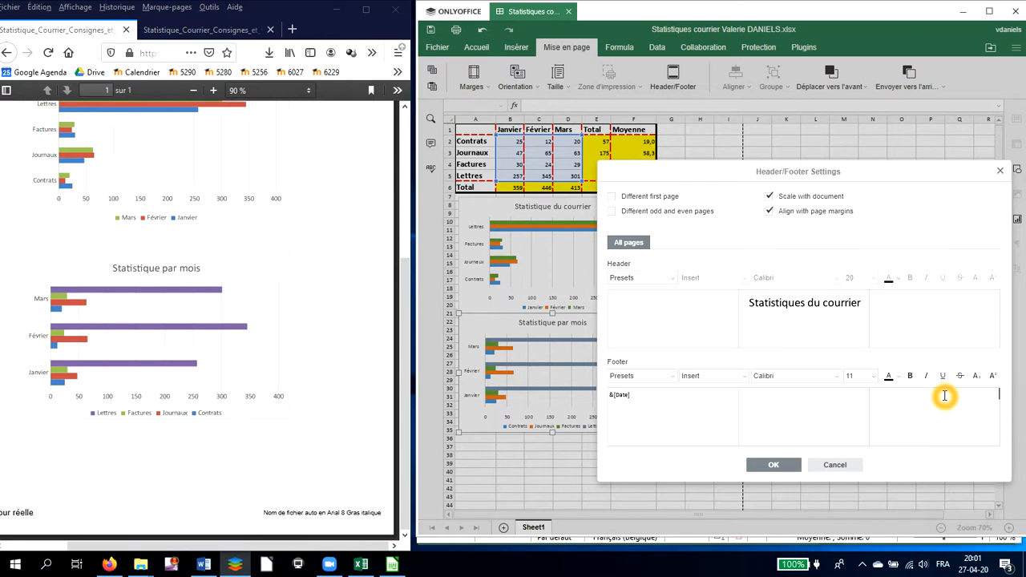
{"action": "left_click", "coordinate": [743, 379]}
{"action": "left_click", "coordinate": [746, 379]}
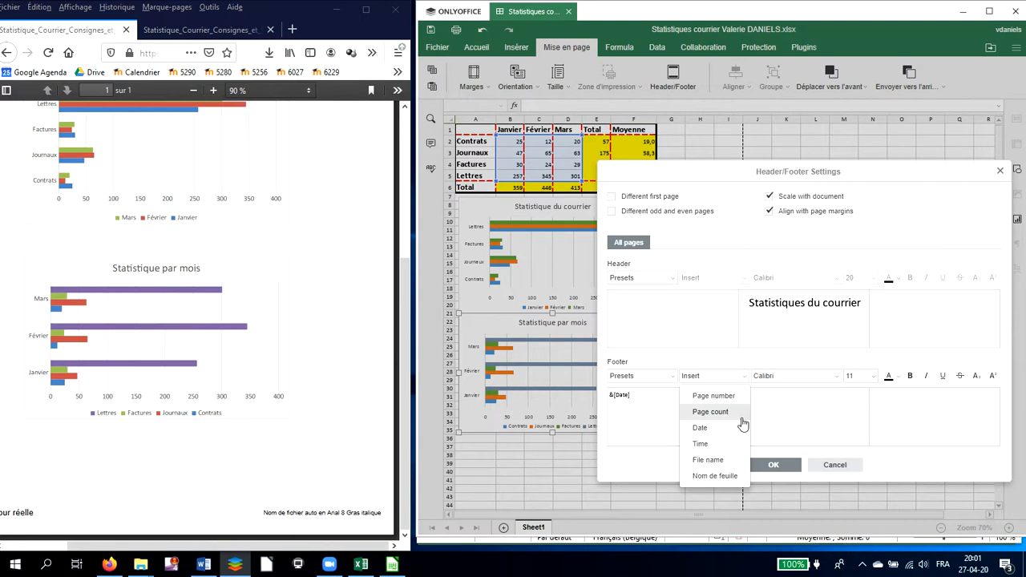
{"action": "left_click", "coordinate": [724, 461]}
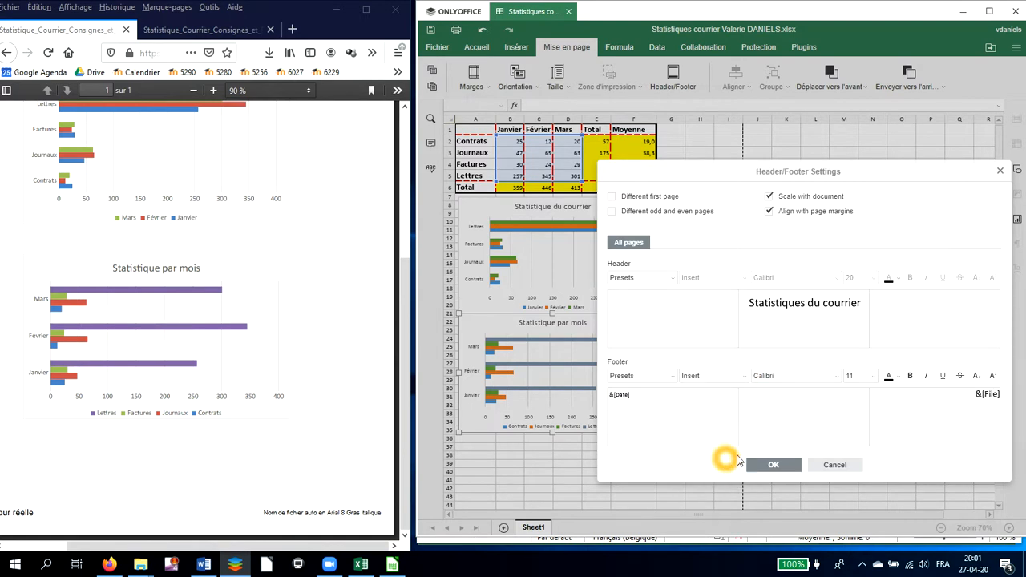
Format the footer's file name field in size 8, bold and italic, and apply the header/footer settings
{"action": "left_click_drag", "start_coordinate": [975, 395], "coordinate": [1000, 396]}
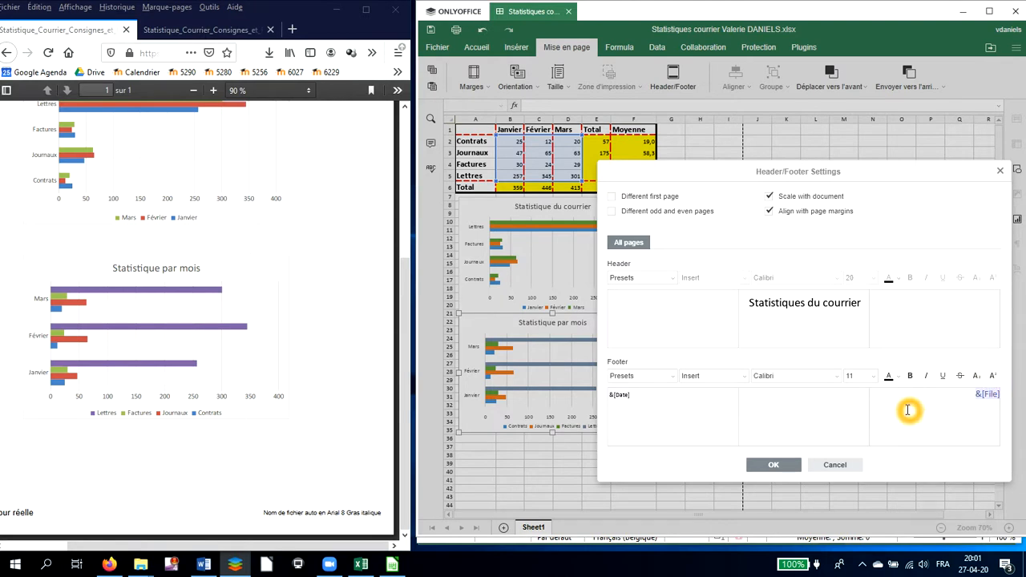
{"action": "left_click", "coordinate": [902, 380]}
{"action": "left_click", "coordinate": [836, 378]}
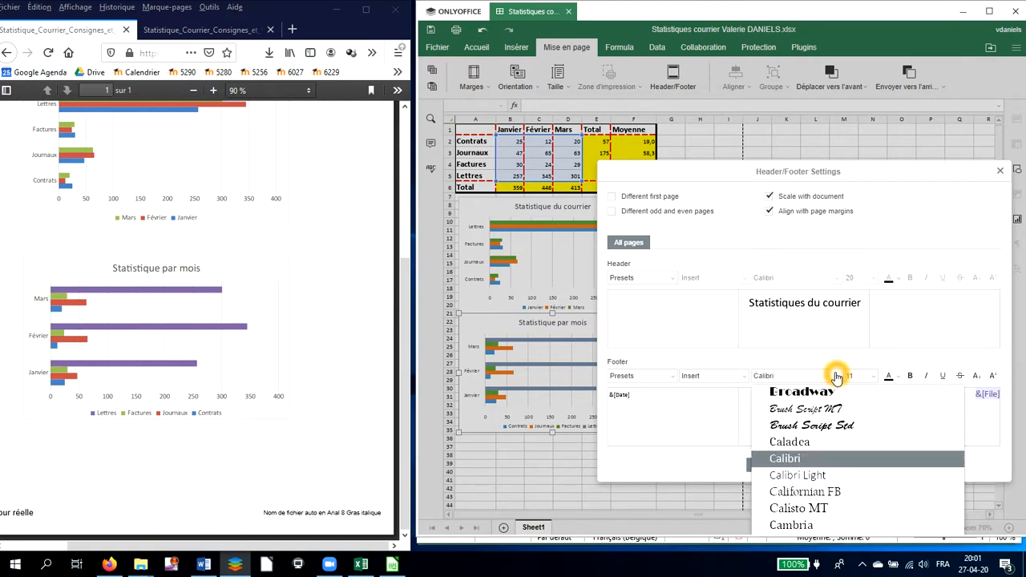
{"action": "left_click", "coordinate": [842, 458]}
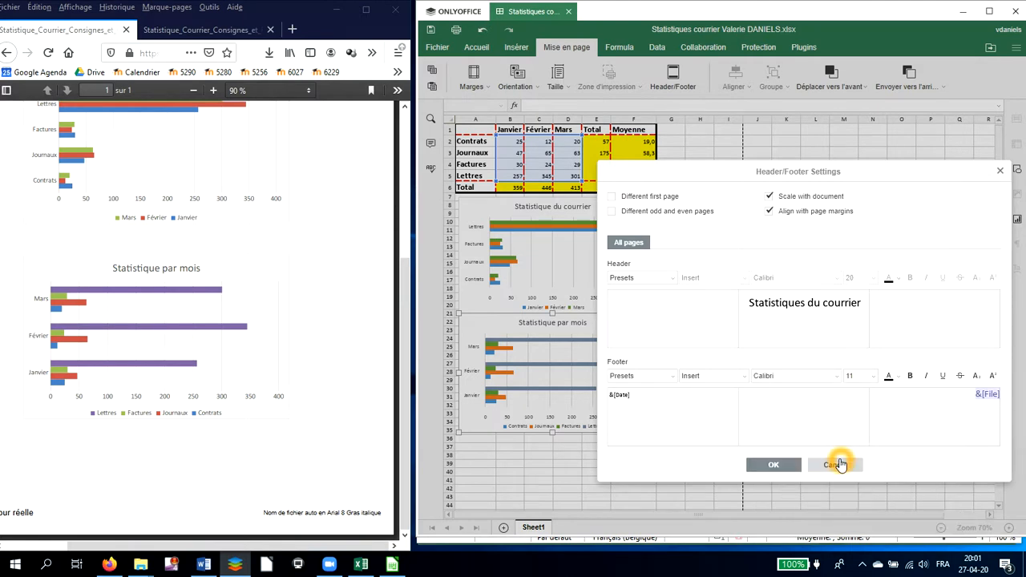
{"action": "left_click", "coordinate": [872, 376]}
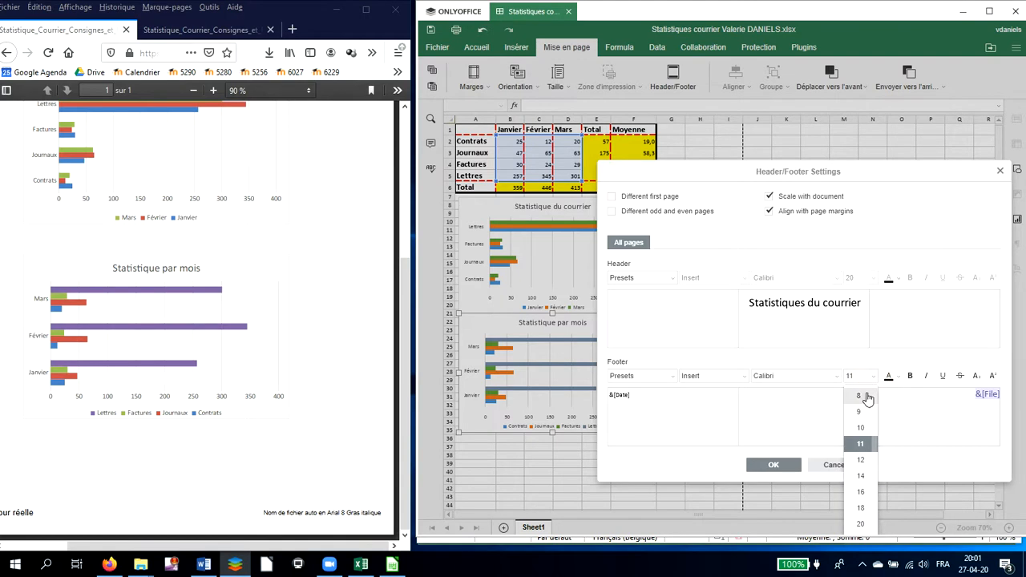
{"action": "left_click", "coordinate": [860, 396]}
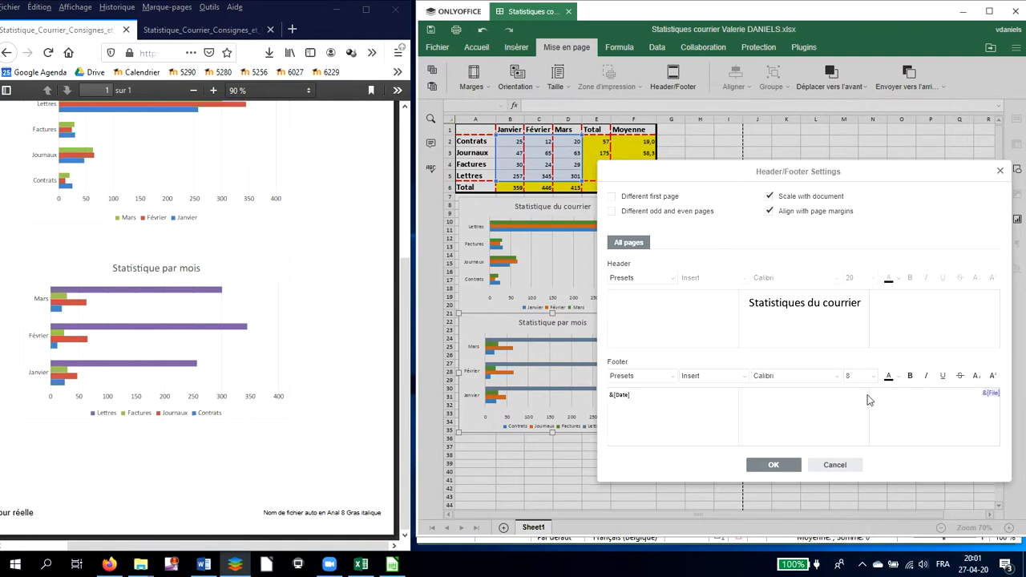
{"action": "left_click", "coordinate": [924, 377]}
{"action": "left_click", "coordinate": [914, 377]}
{"action": "left_click", "coordinate": [926, 377]}
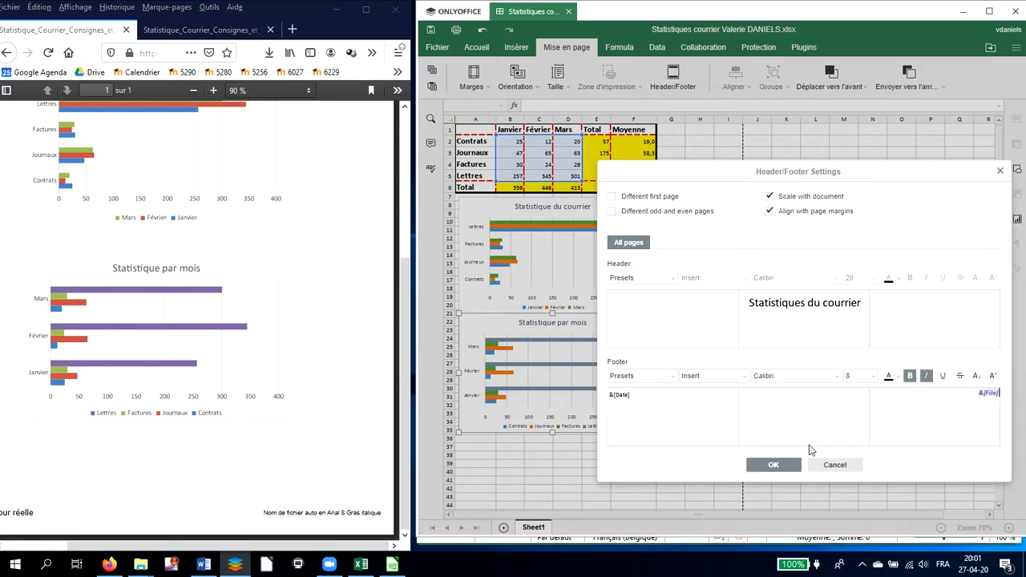
{"action": "left_click", "coordinate": [792, 464]}
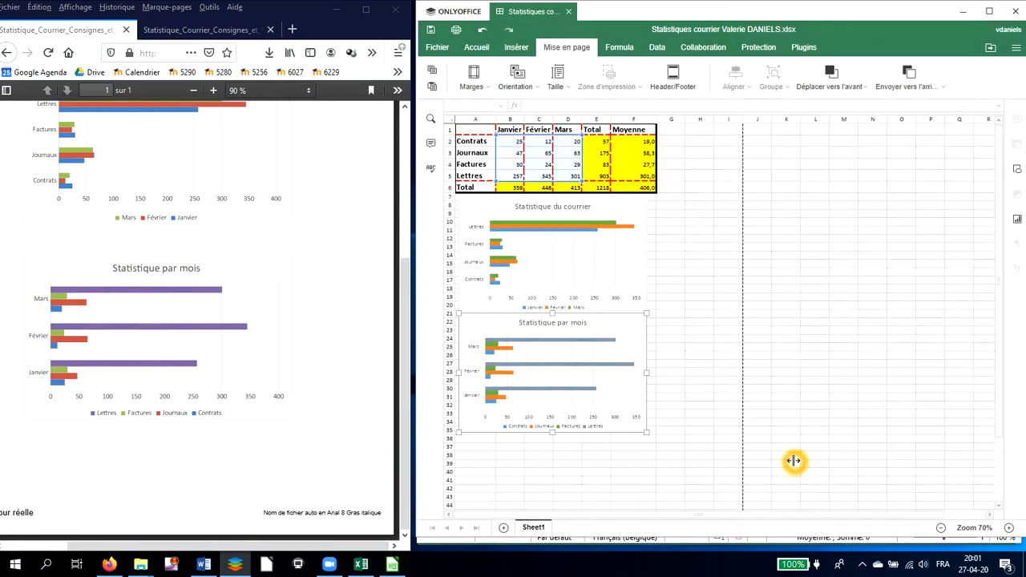
Open the print settings and start editing the top margin
{"action": "scroll", "coordinate": [760, 437], "scroll_direction": "down", "scroll_amount": 2}
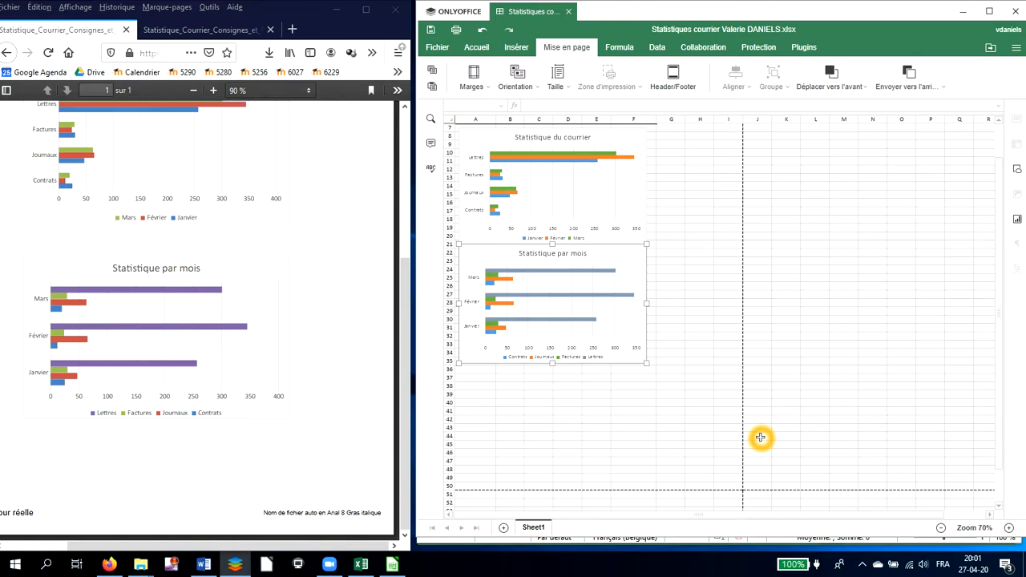
{"action": "left_click", "coordinate": [436, 50]}
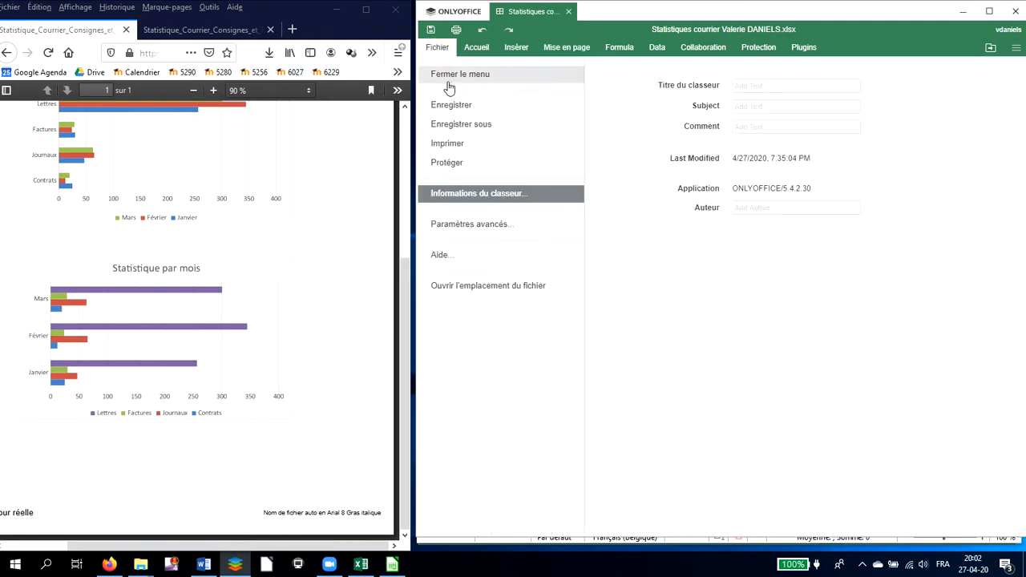
{"action": "left_click", "coordinate": [449, 143]}
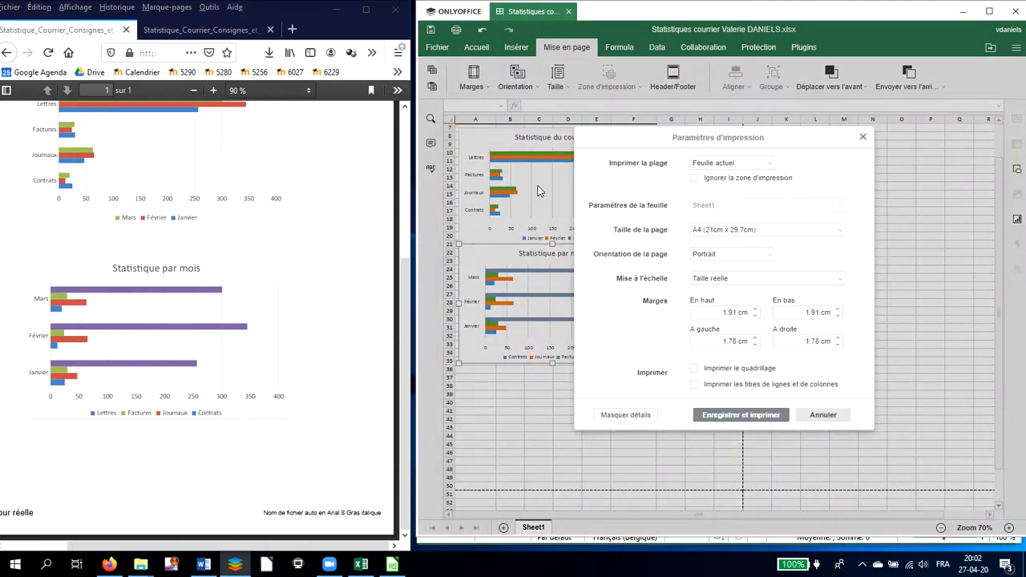
{"action": "left_click", "coordinate": [718, 314]}
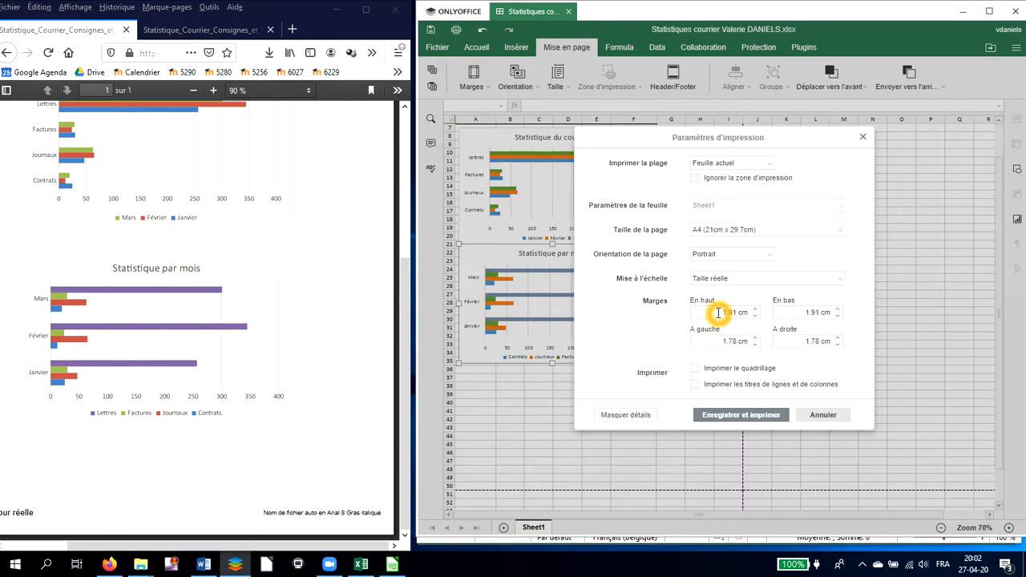